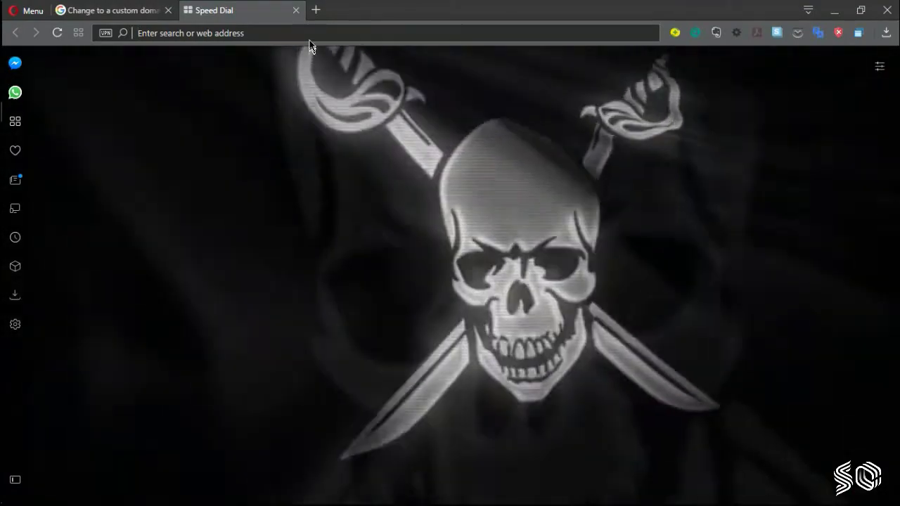
Step: Go to blogger.com from the new tab's address bar to load the Blogger dashboard
left_click(309, 33)
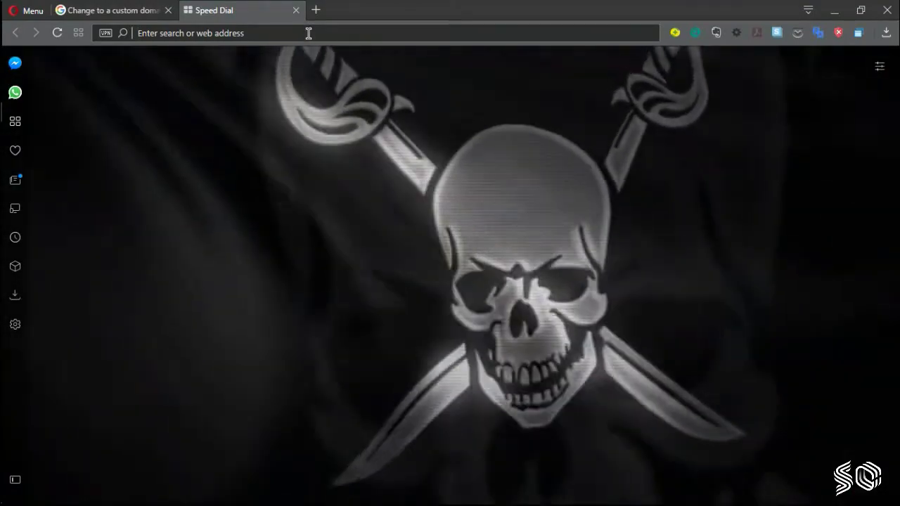
type("blogger.com")
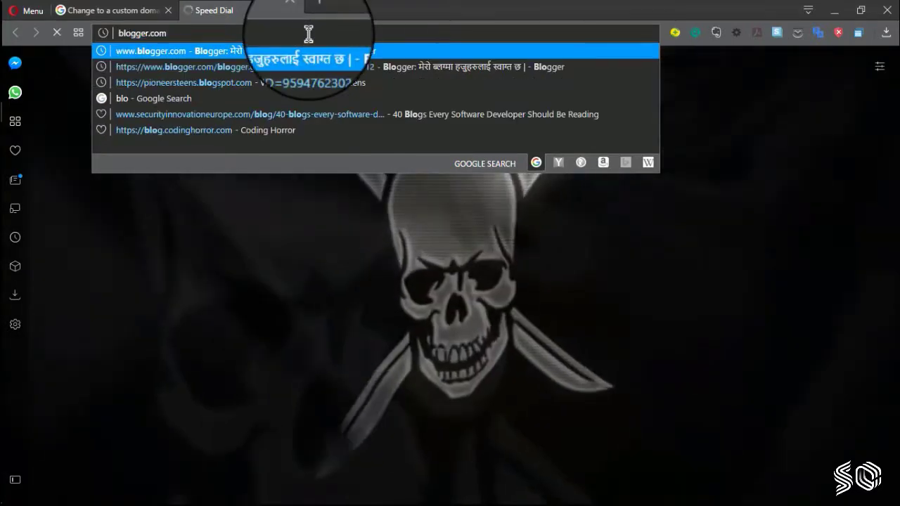
key("Return")
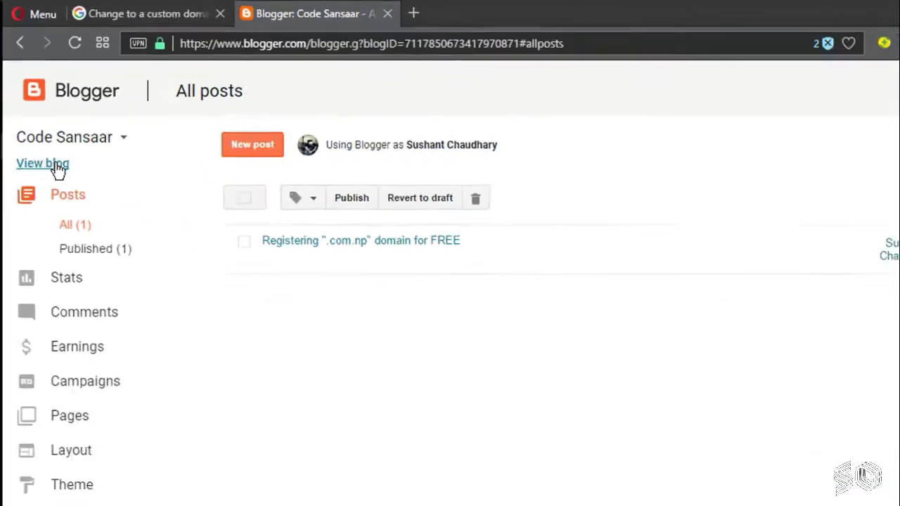
Step: Open the Code Sansaar blog at codesansaar.blogspot.com in a new tab and preview its side panel
left_click(106, 262)
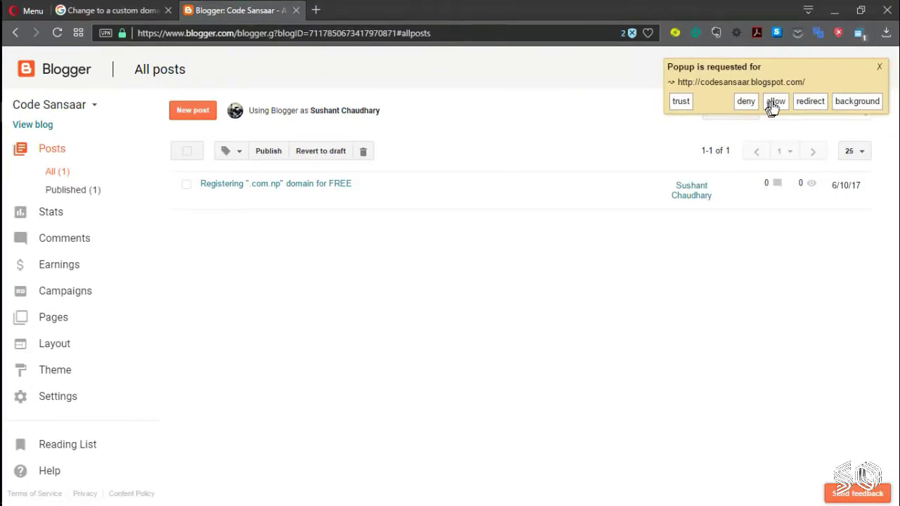
left_click(774, 103)
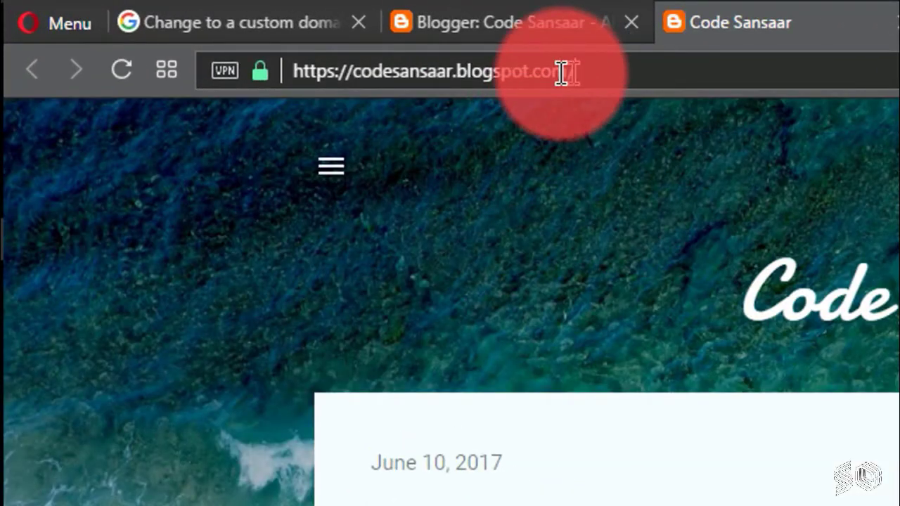
left_click_drag(563, 73, 457, 73)
left_click(653, 181)
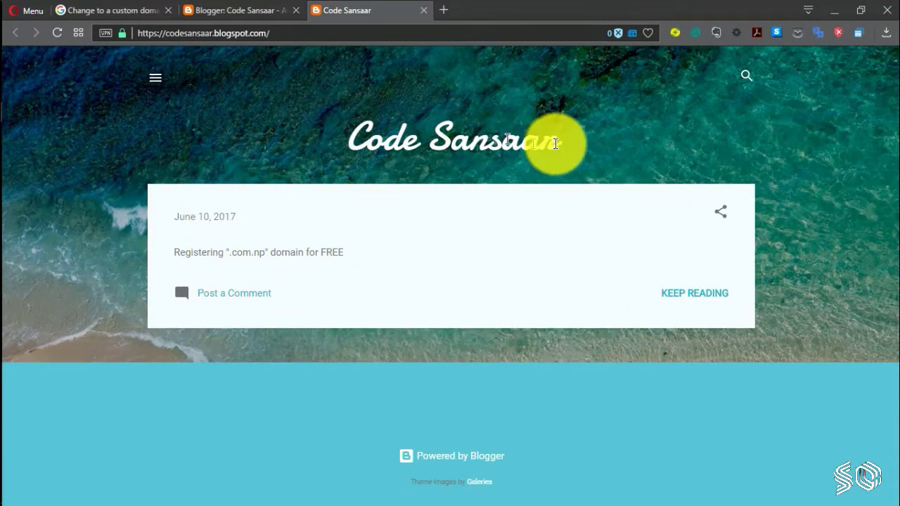
left_click(151, 86)
left_click(32, 74)
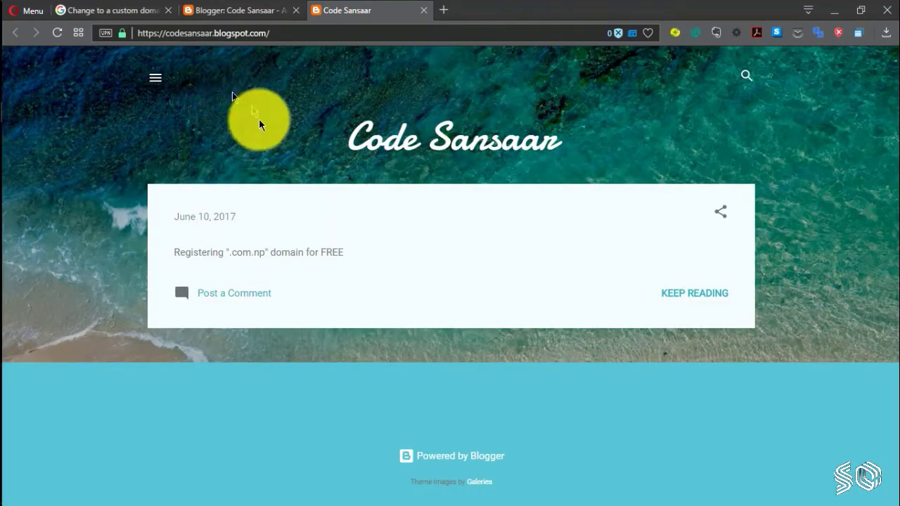
Step: In Blogger's Basic settings, locate the blog address codesansaar.blogspot.com under Publishing
left_click(250, 6)
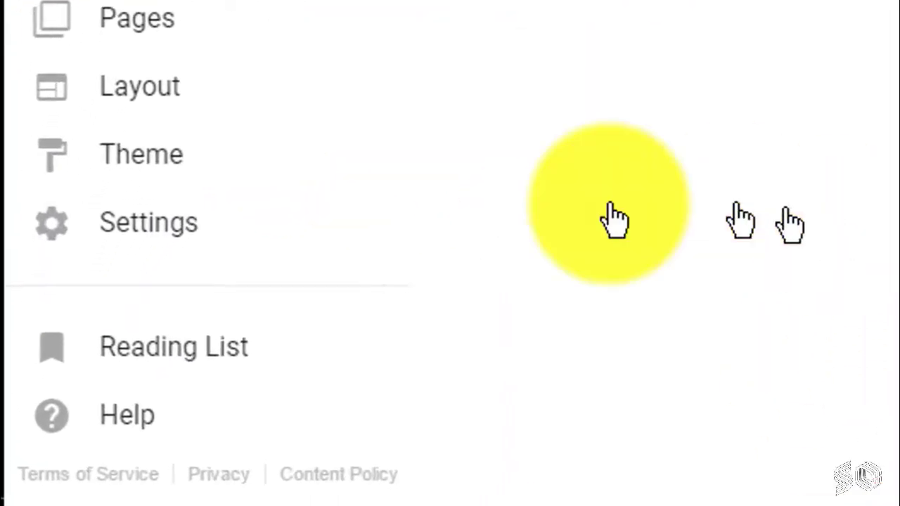
left_click(106, 309)
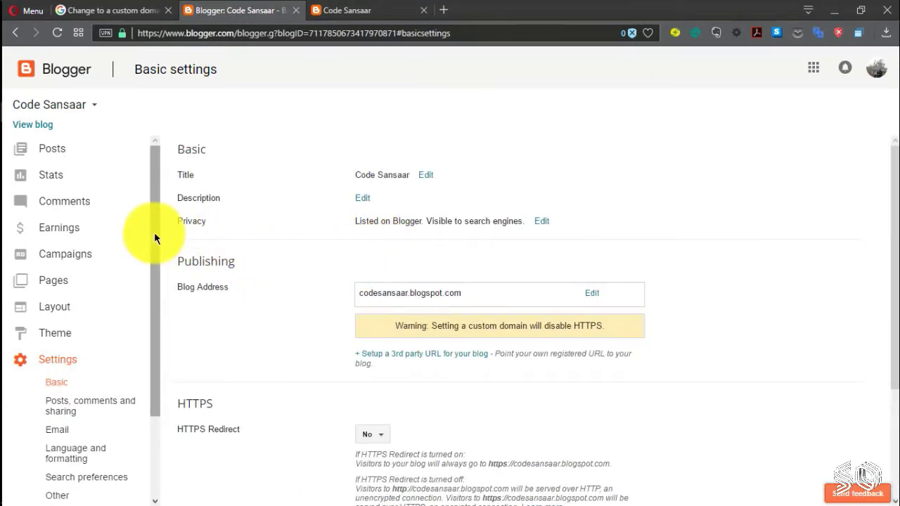
left_click_drag(154, 232, 155, 322)
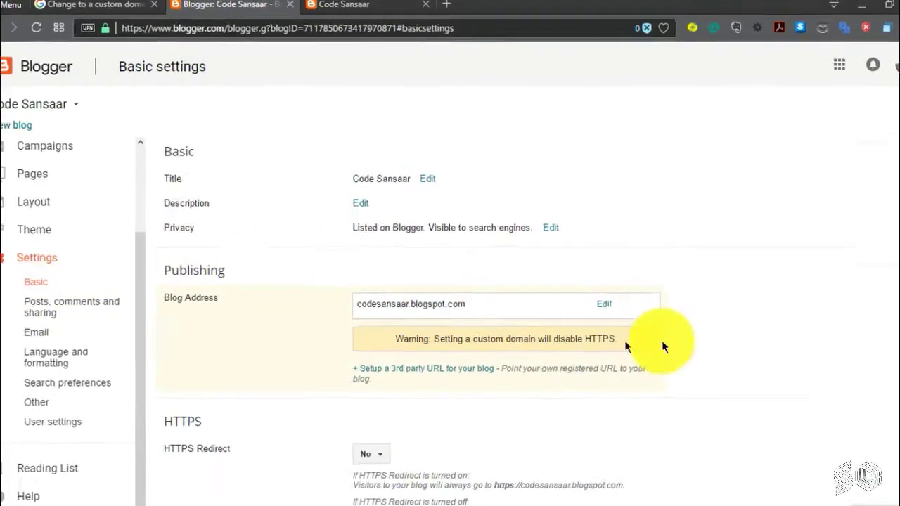
scroll(662, 340, "down", 2)
scroll(434, 236, "up", 1)
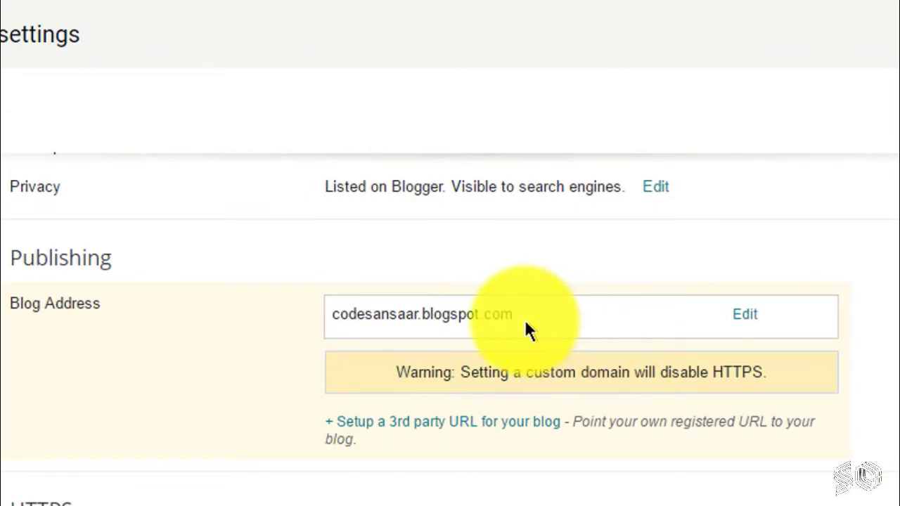
left_click_drag(521, 317, 331, 314)
left_click(205, 325)
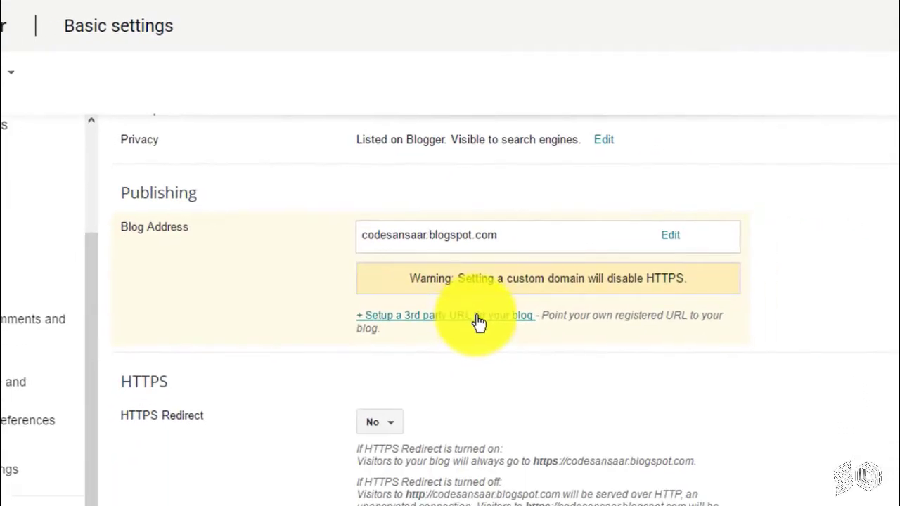
left_click(478, 318)
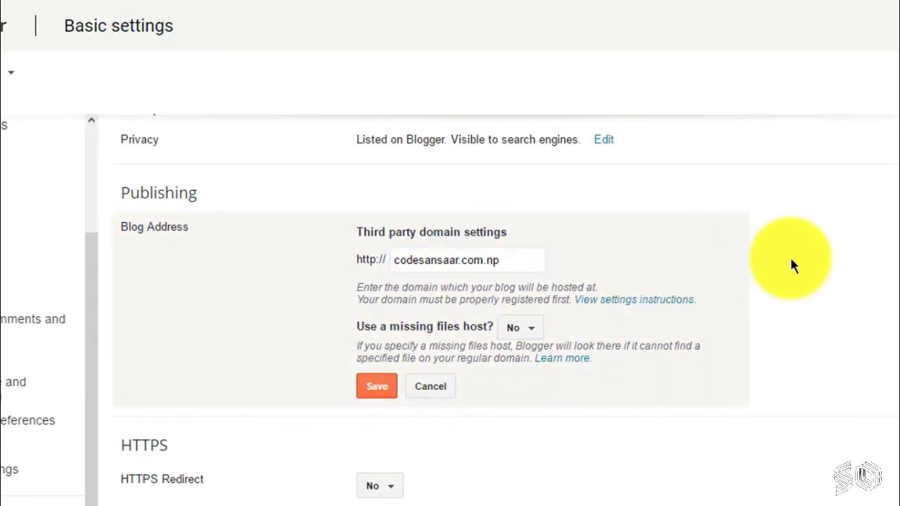
left_click(386, 394)
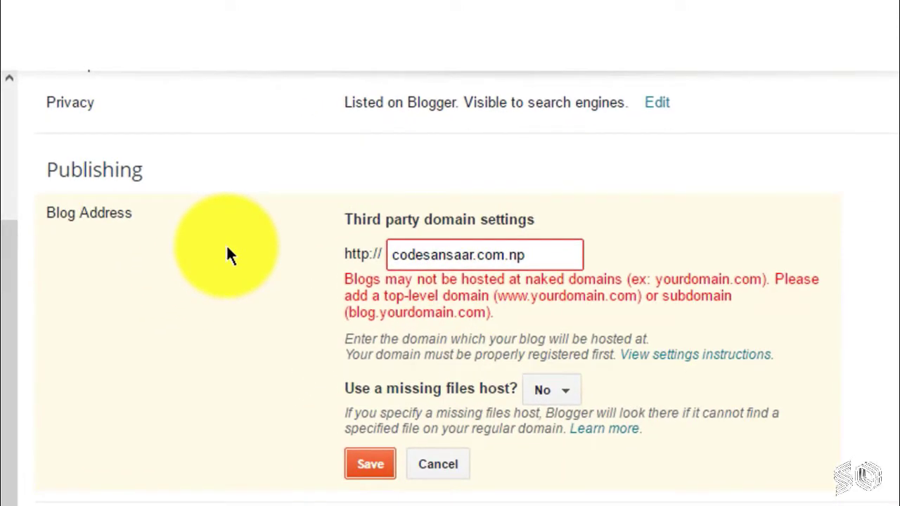
left_click(391, 254)
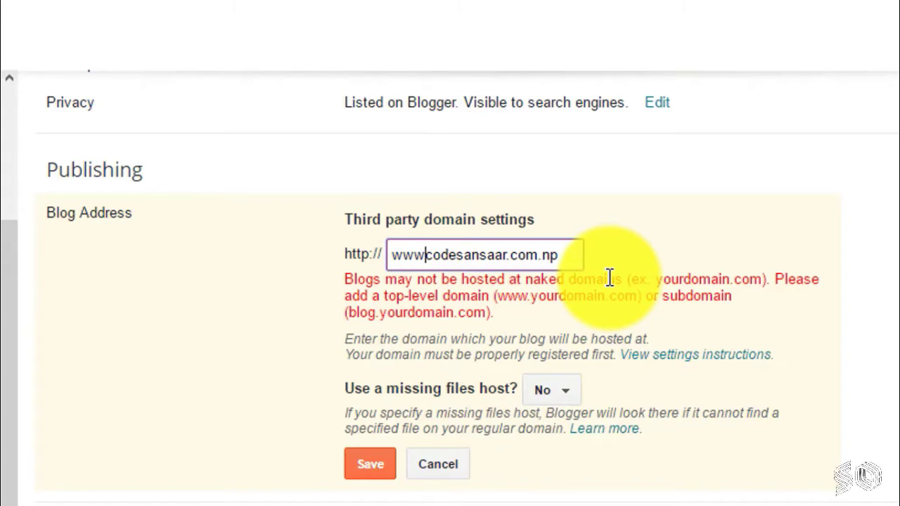
left_click(889, 256)
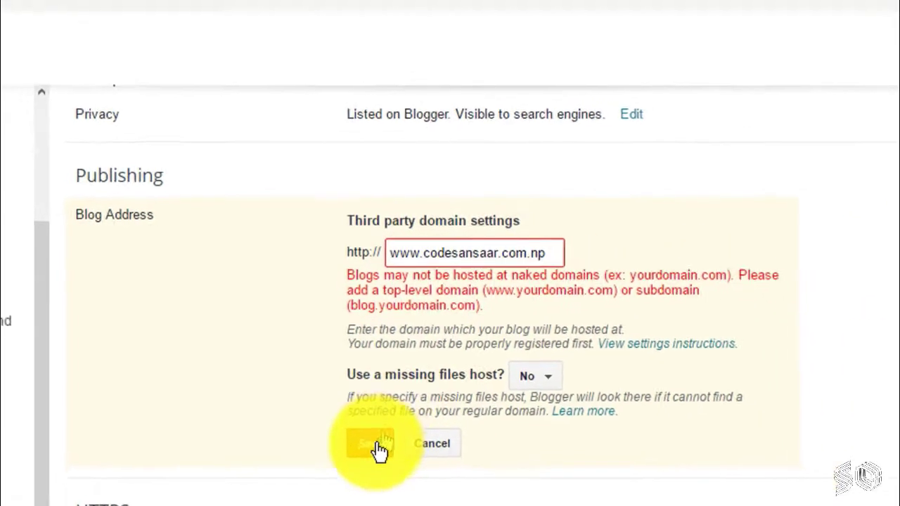
left_click(371, 464)
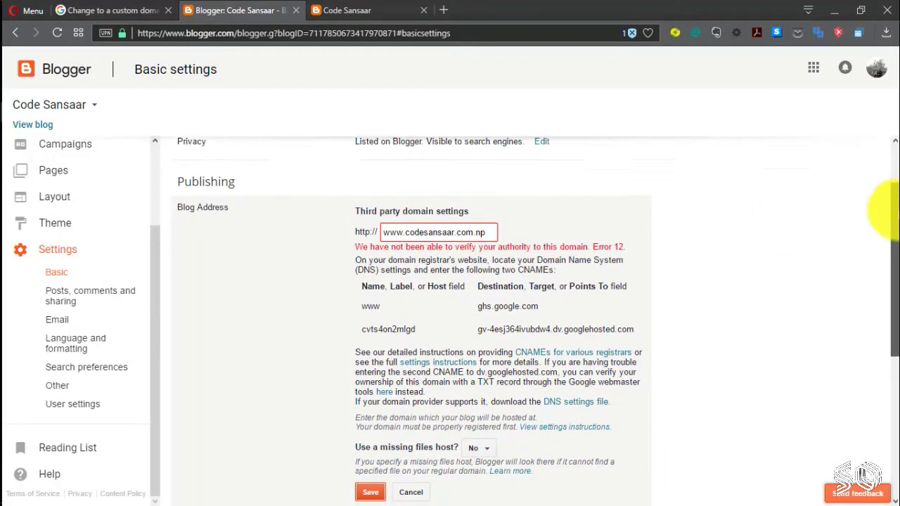
Step: Review the CNAME records Blogger requires, then open a new blank tab
scroll(893, 222, "down", 1)
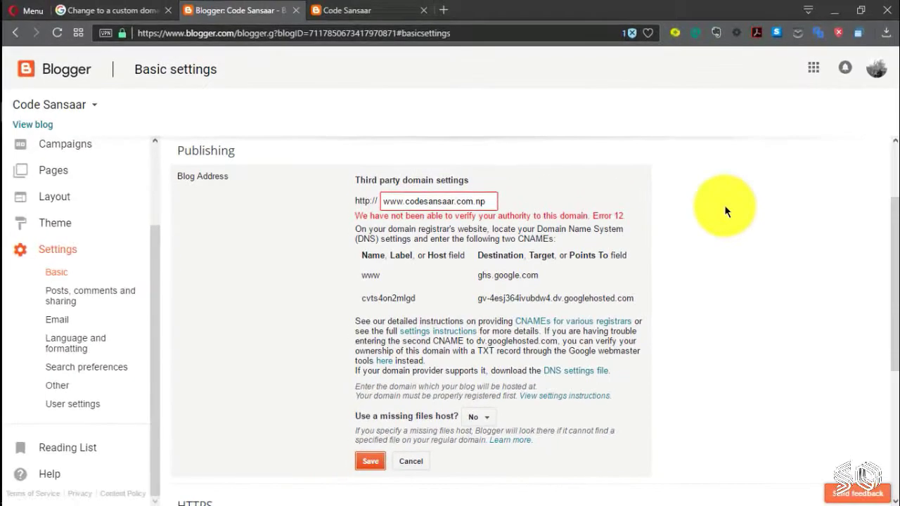
key("ctrl+t")
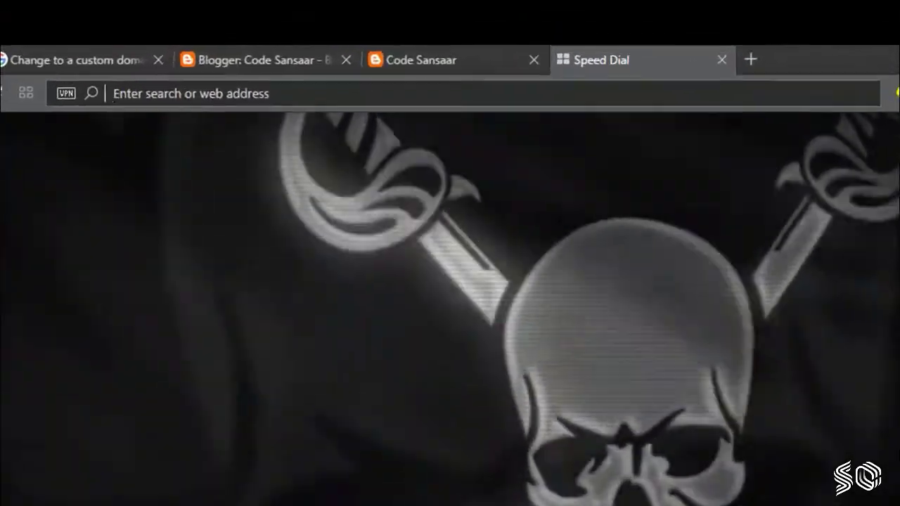
Step: Search for 'top dns hosting service 2017' and open KeyCDN's free DNS hosting article
type("top ")
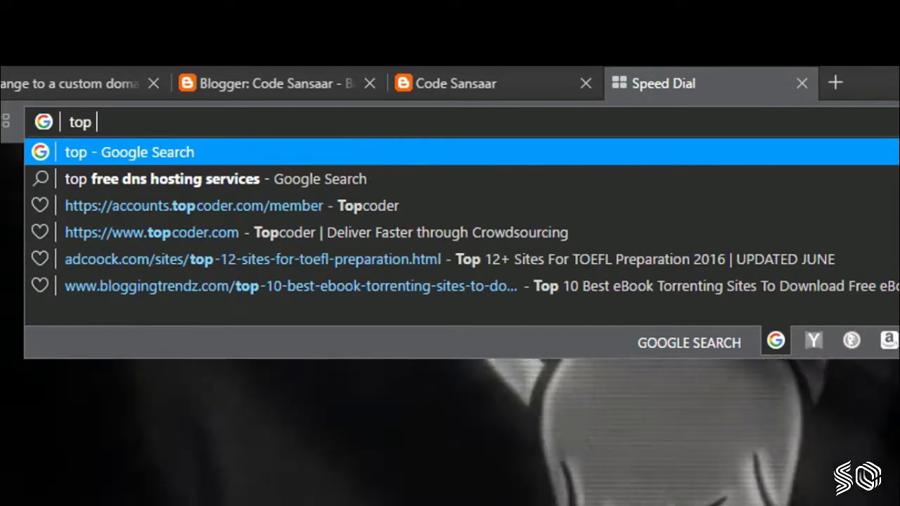
type("dns h")
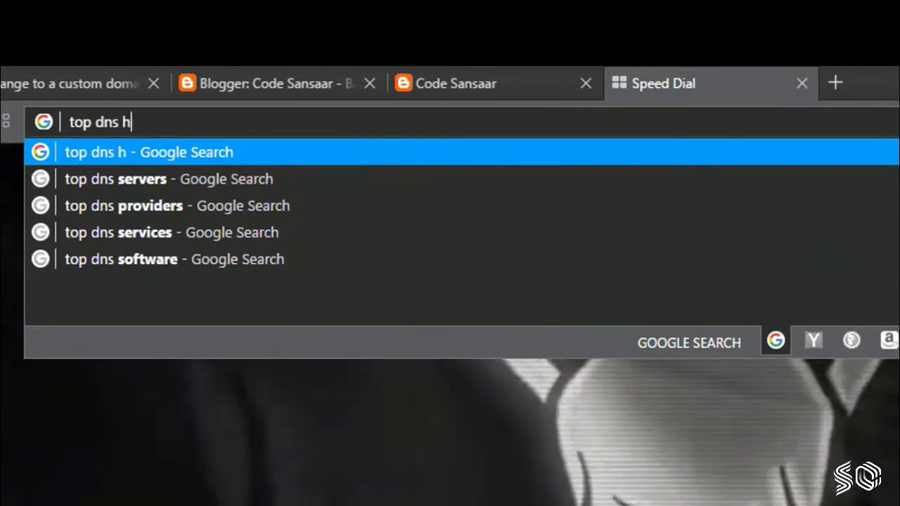
type("osting service ")
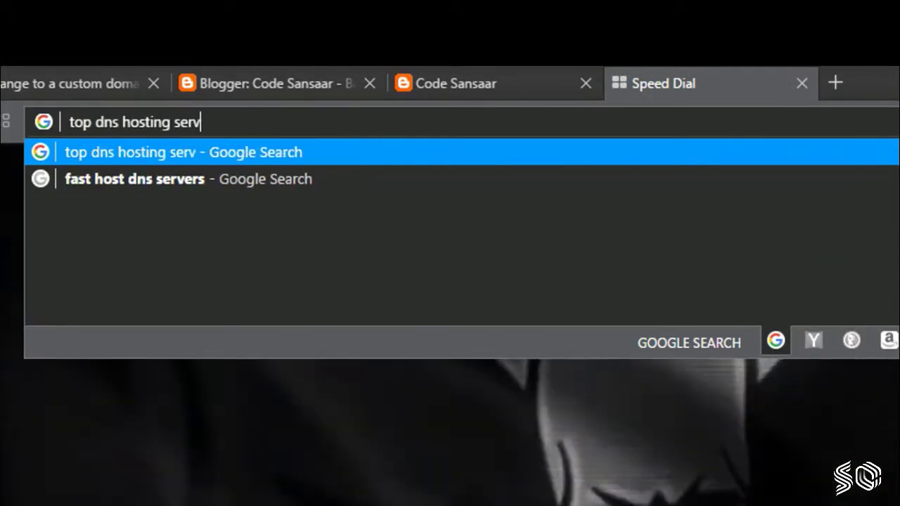
type("2017")
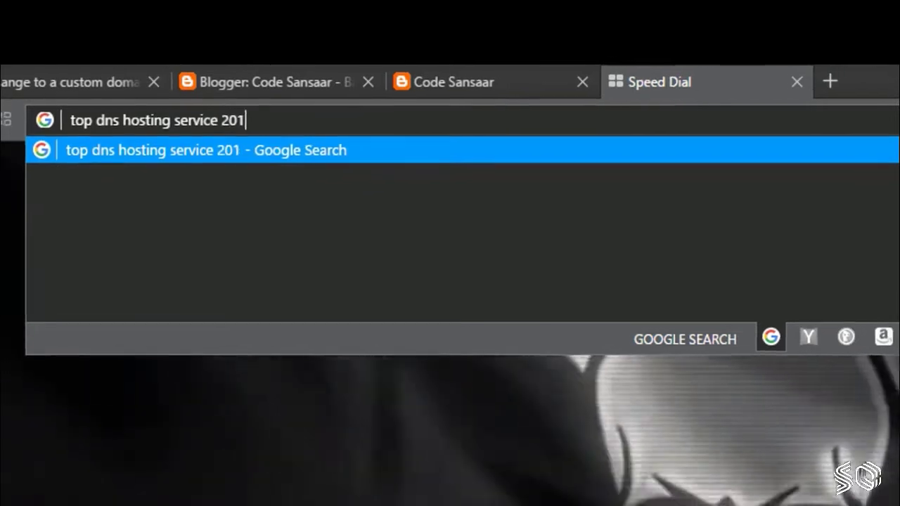
key("Return")
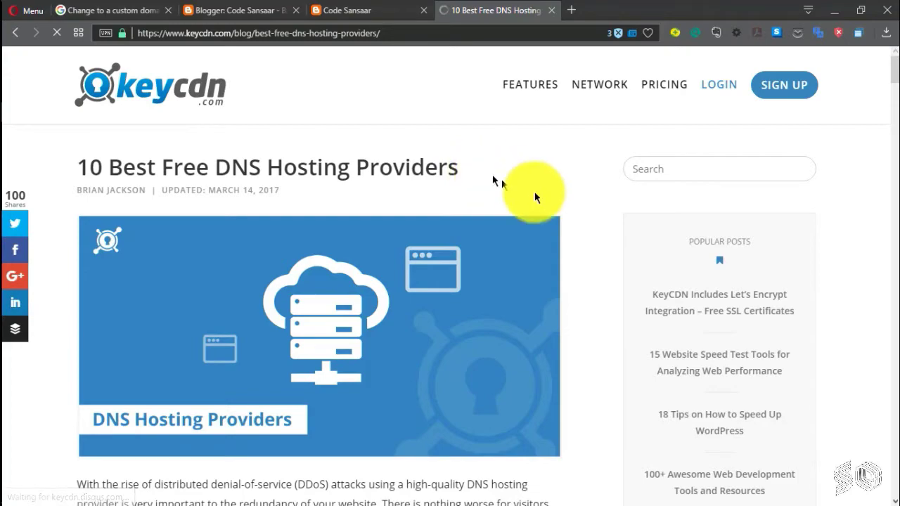
Step: Highlight the '10 Best Free DNS Hosting Providers' title and read through the article's introduction
left_click_drag(469, 173, 81, 169)
left_click(564, 157)
scroll(564, 159, "down", 7)
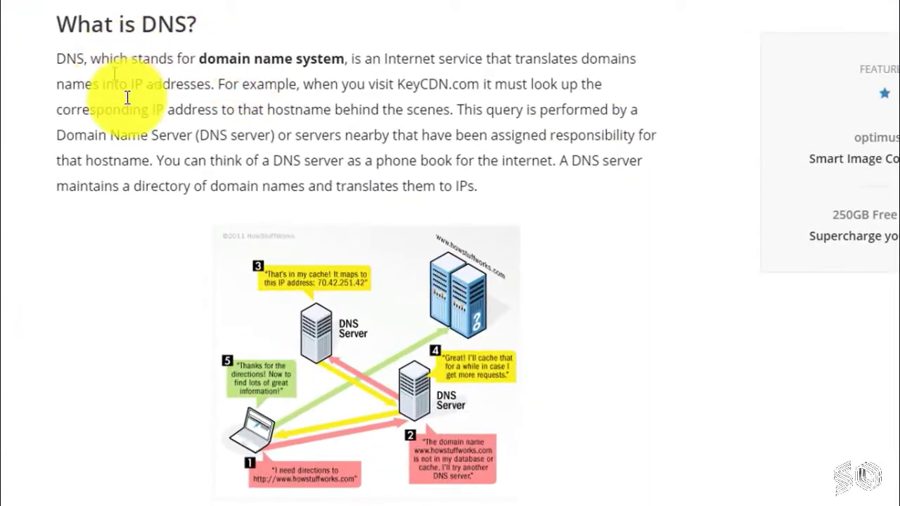
scroll(480, 352, "down", 3)
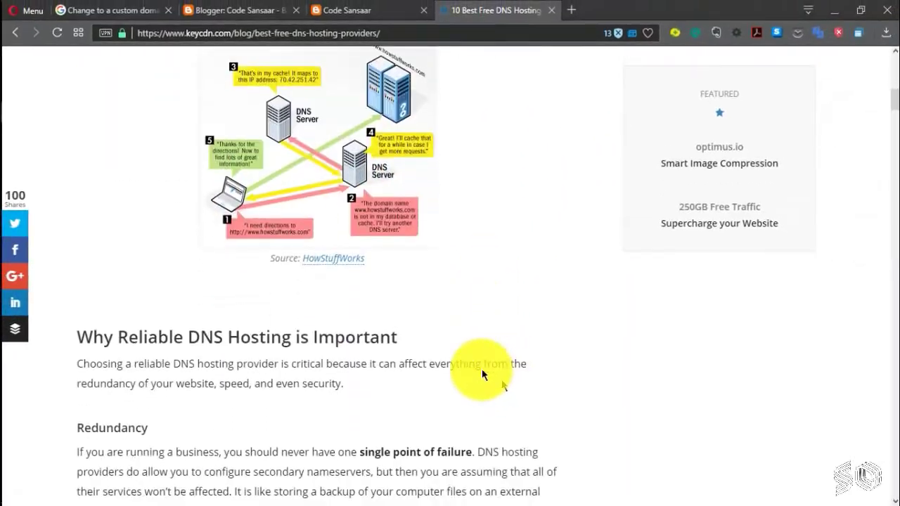
scroll(483, 373, "down", 10)
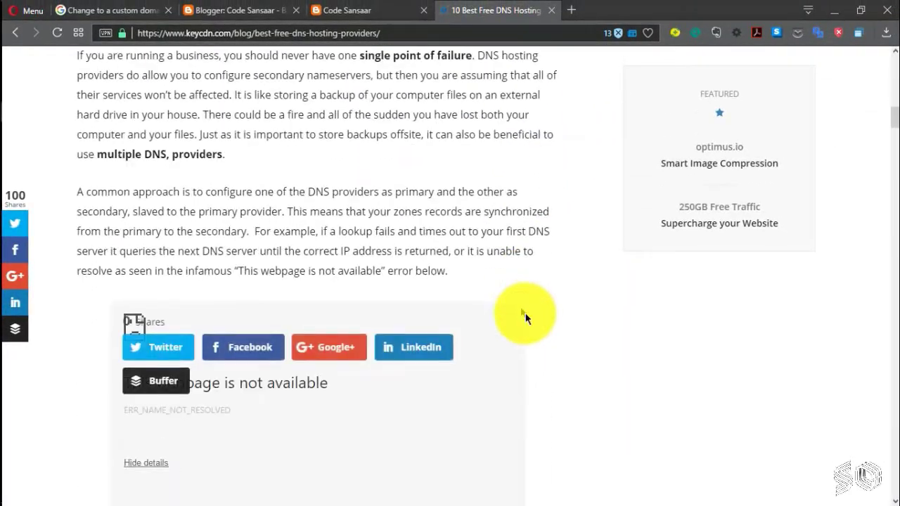
scroll(526, 318, "down", 10)
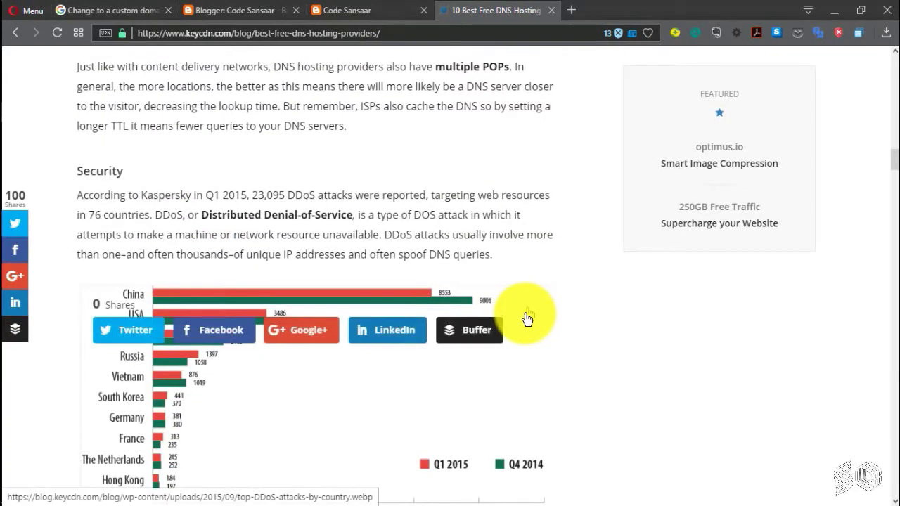
scroll(526, 319, "down", 3)
scroll(526, 318, "down", 4)
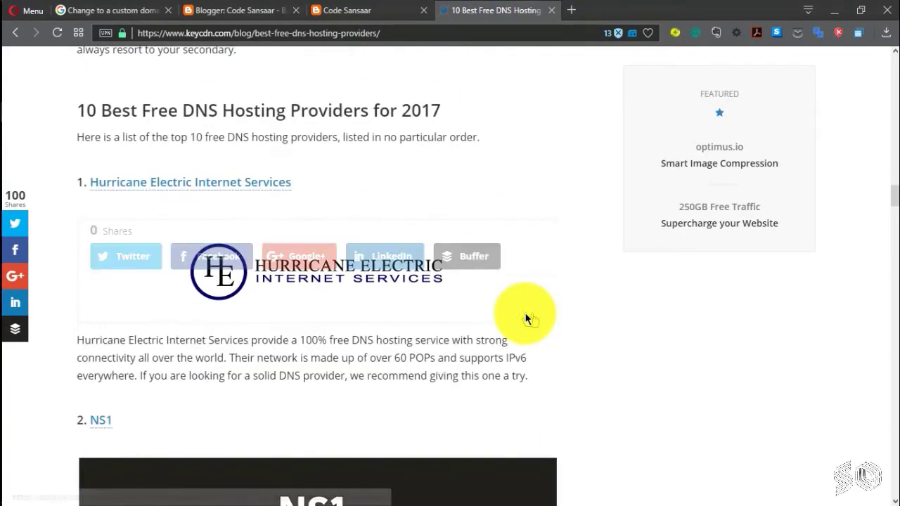
Step: Review the best free providers list, settling on Hurricane Electric Internet Services at the top
left_click_drag(454, 111, 77, 106)
left_click(526, 128)
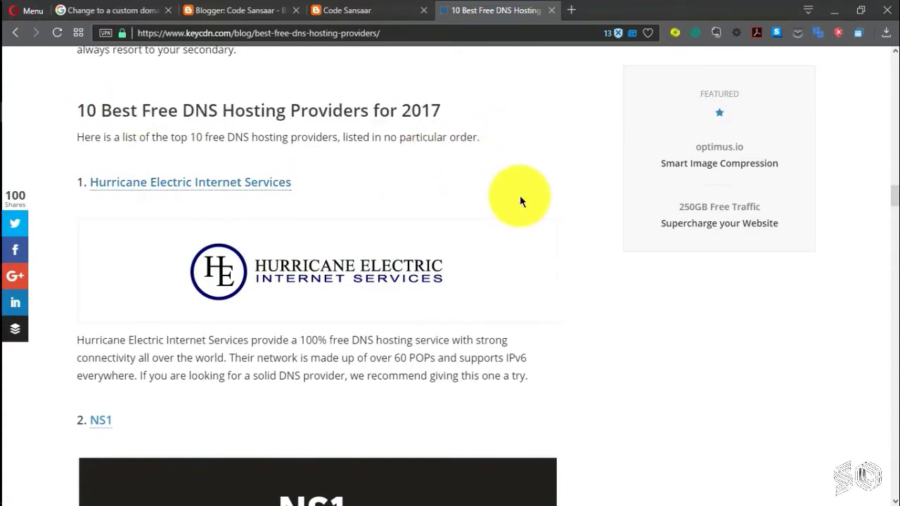
scroll(594, 344, "down", 1)
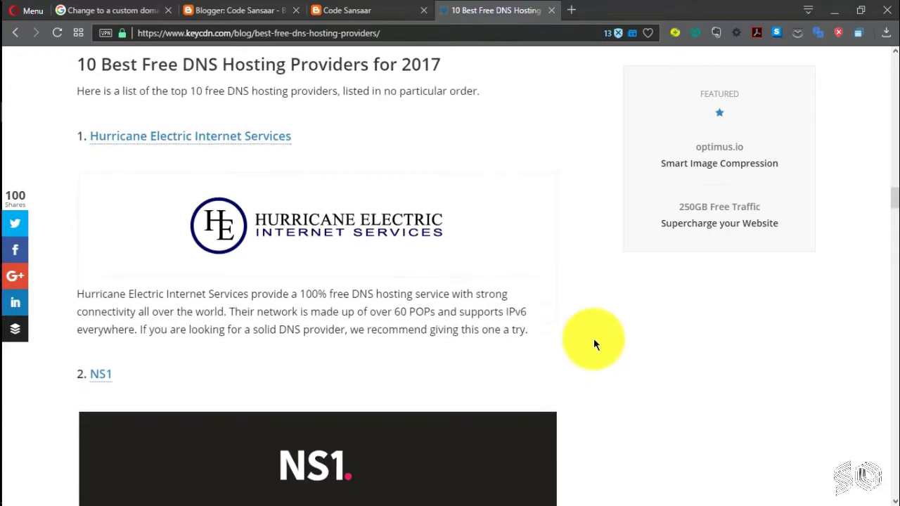
scroll(594, 344, "down", 3)
scroll(619, 310, "down", 1)
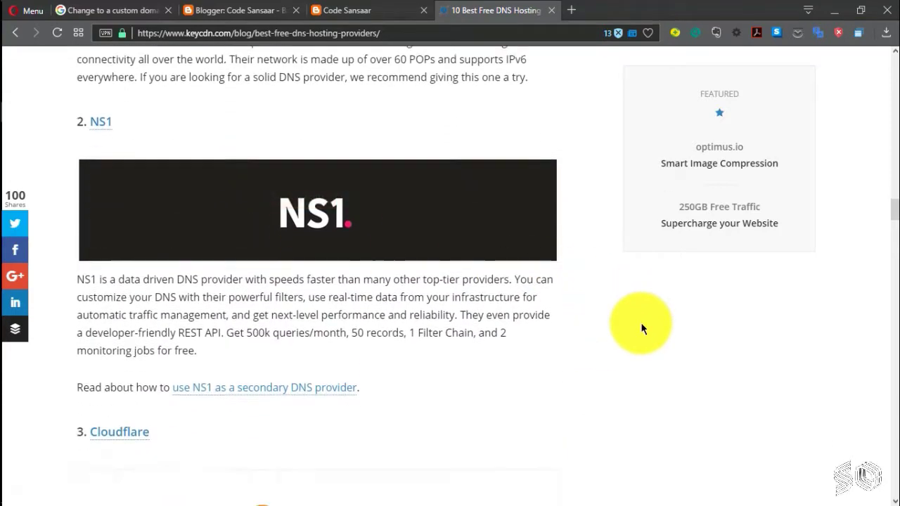
scroll(640, 328, "down", 3)
scroll(640, 328, "down", 3)
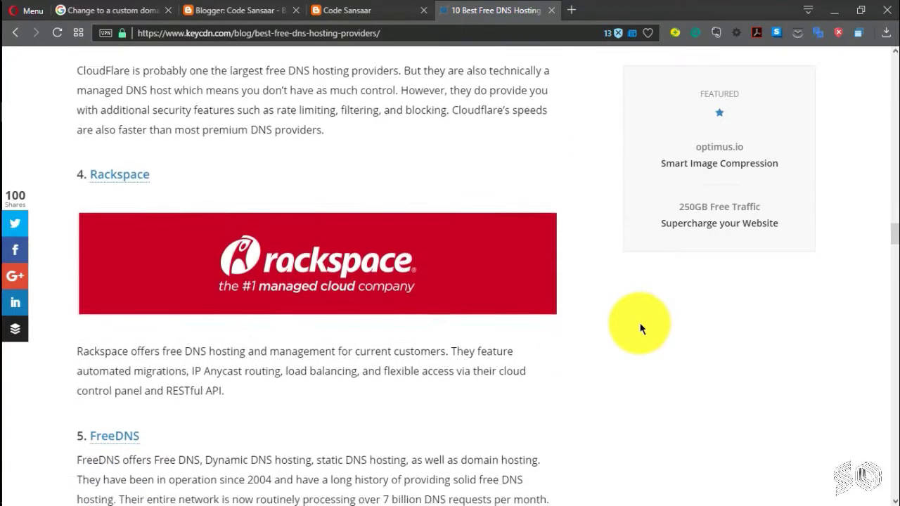
scroll(641, 329, "down", 8)
scroll(641, 328, "up", 9)
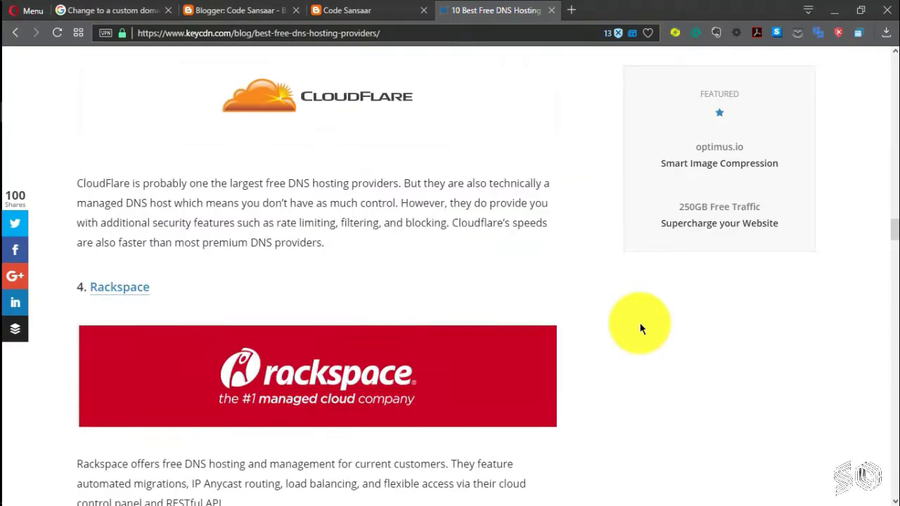
scroll(640, 329, "up", 9)
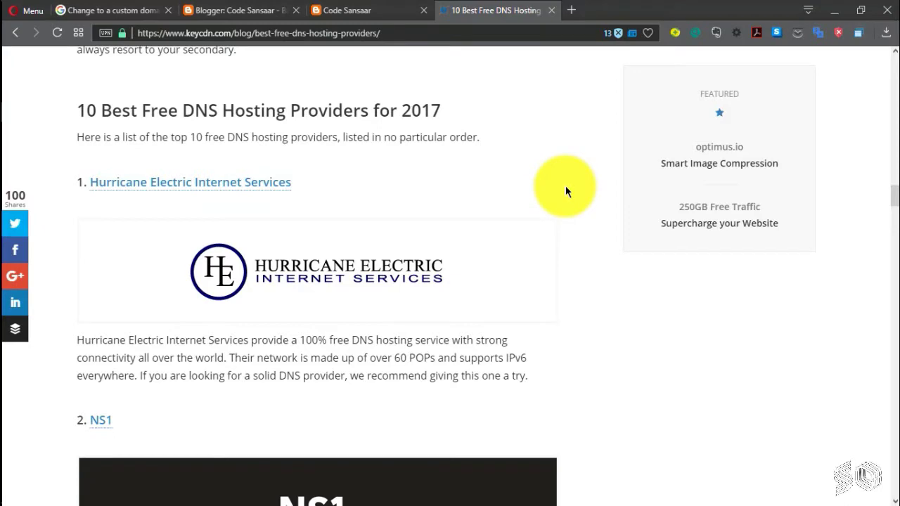
scroll(482, 181, "up", 2)
scroll(486, 177, "down", 2)
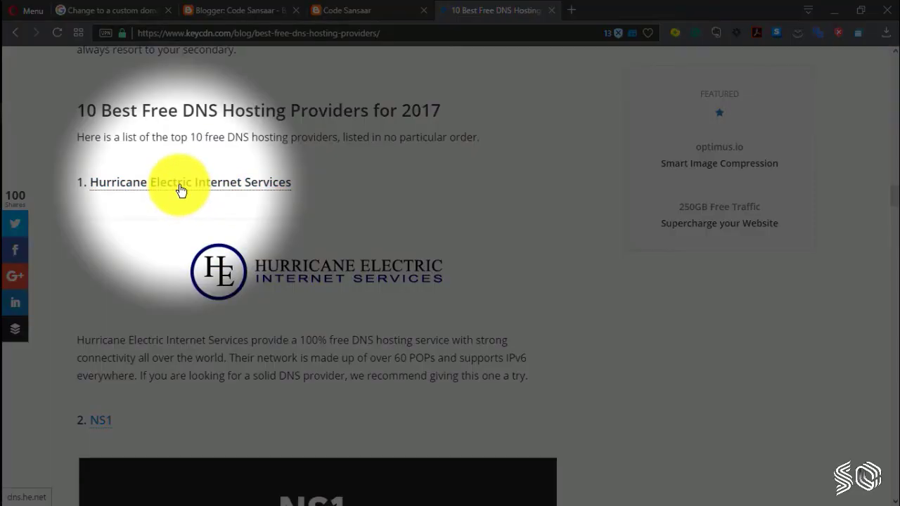
Step: Open Hurricane Electric's site in a new tab and go to its IPv6 Certification customer login page
middle_click(180, 189)
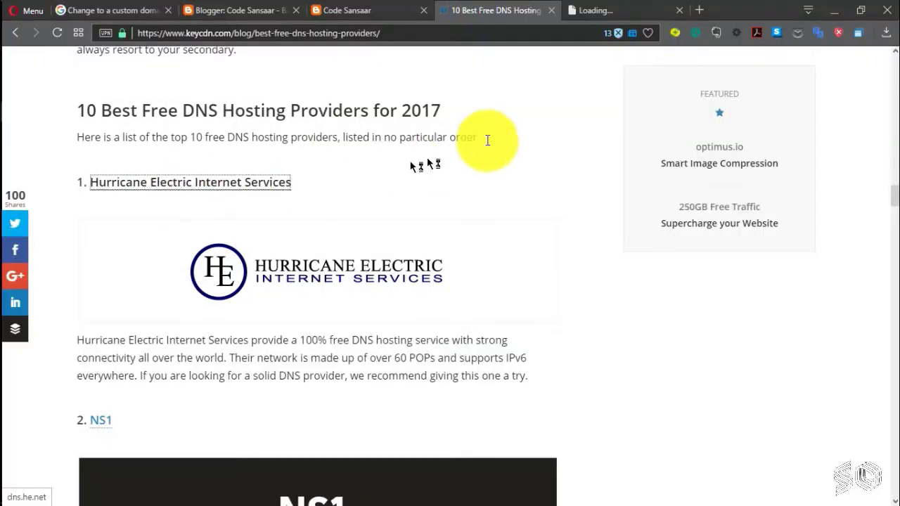
left_click(616, 10)
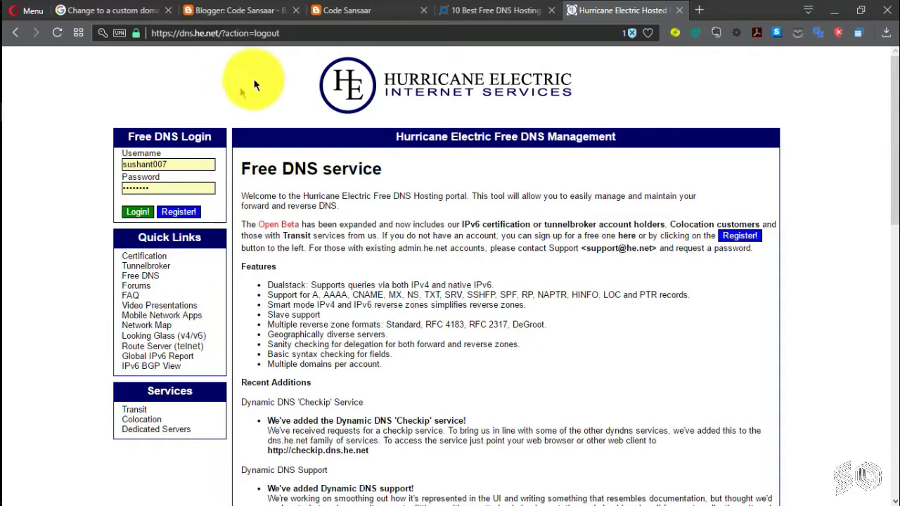
left_click(453, 96)
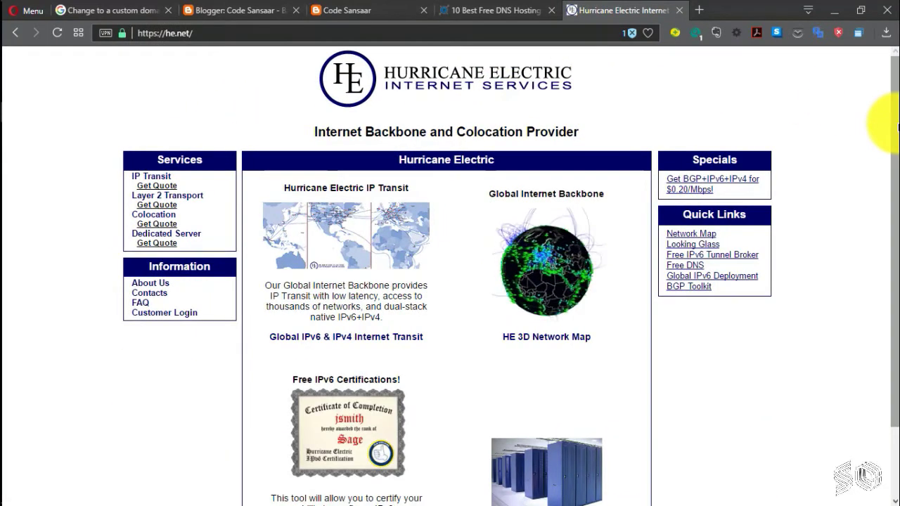
scroll(895, 179, "down", 3)
scroll(891, 184, "up", 3)
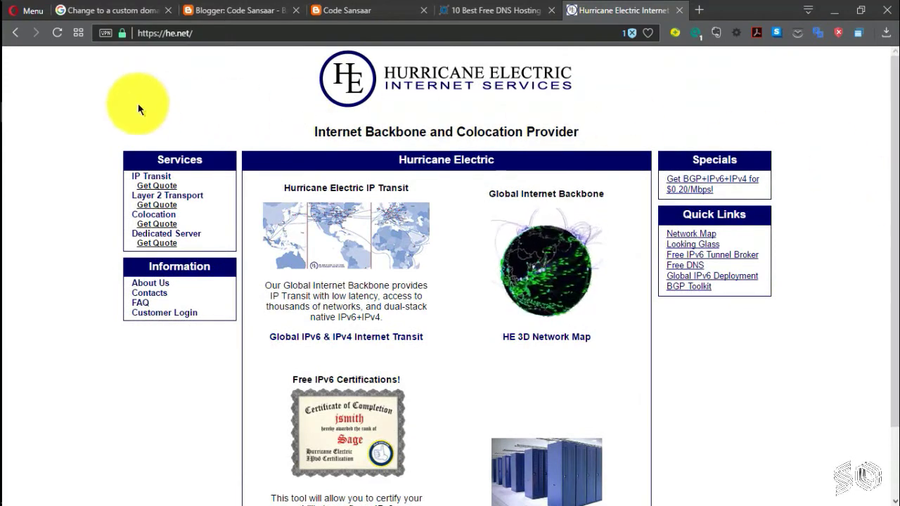
left_click(175, 313)
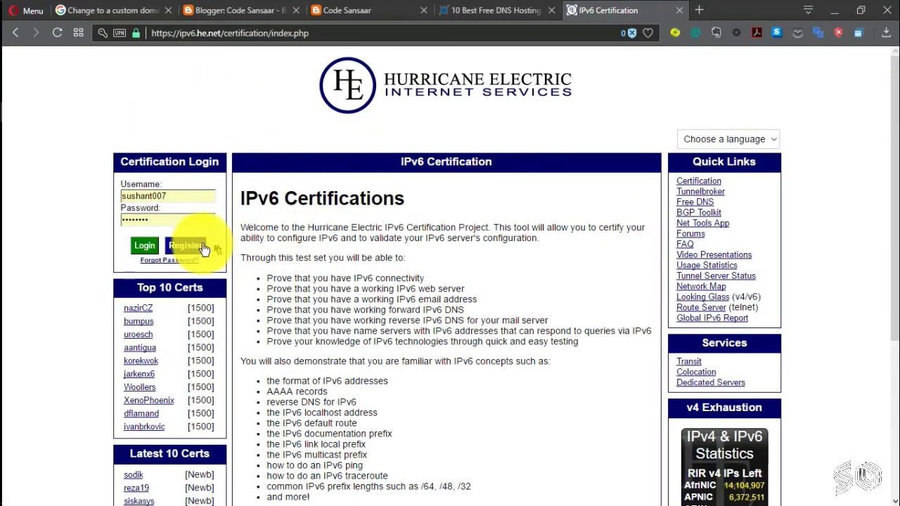
Step: Tick the Terms of Service box on the registration form, then switch to logging in with the existing account
left_click(193, 249)
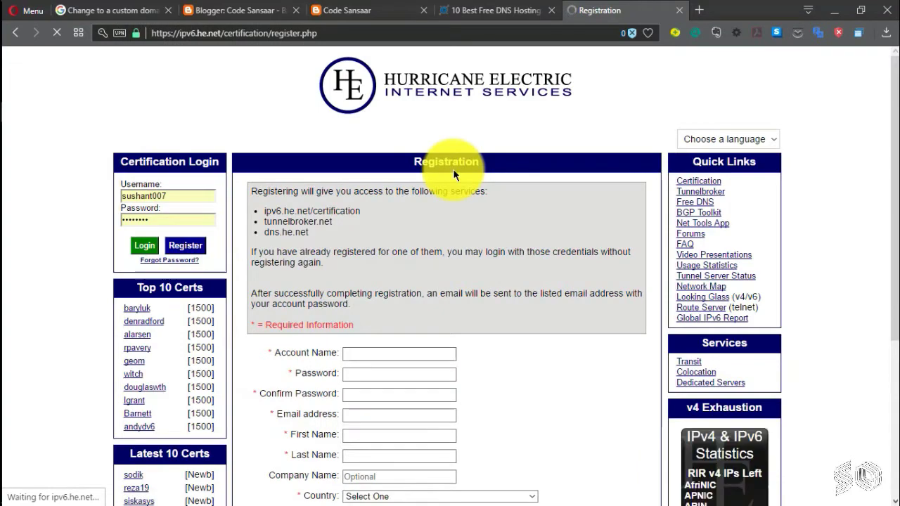
scroll(540, 341, "down", 3)
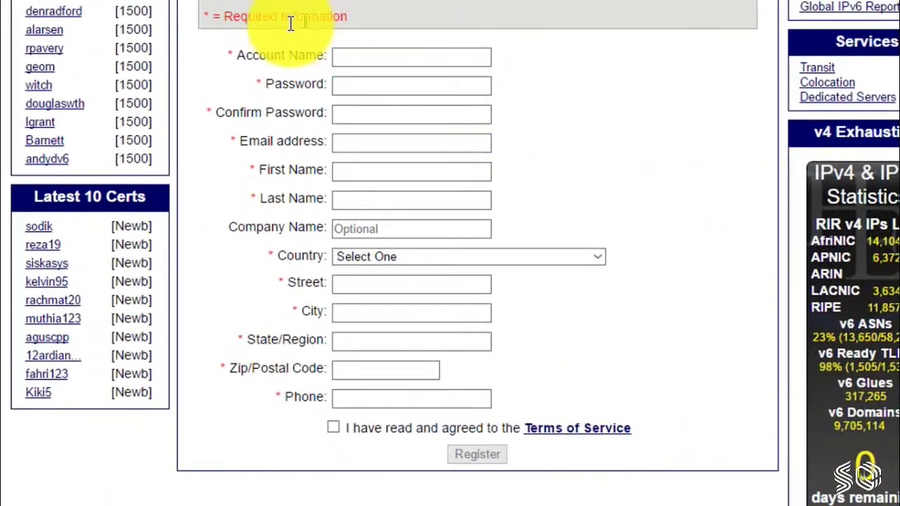
scroll(647, 303, "down", 1)
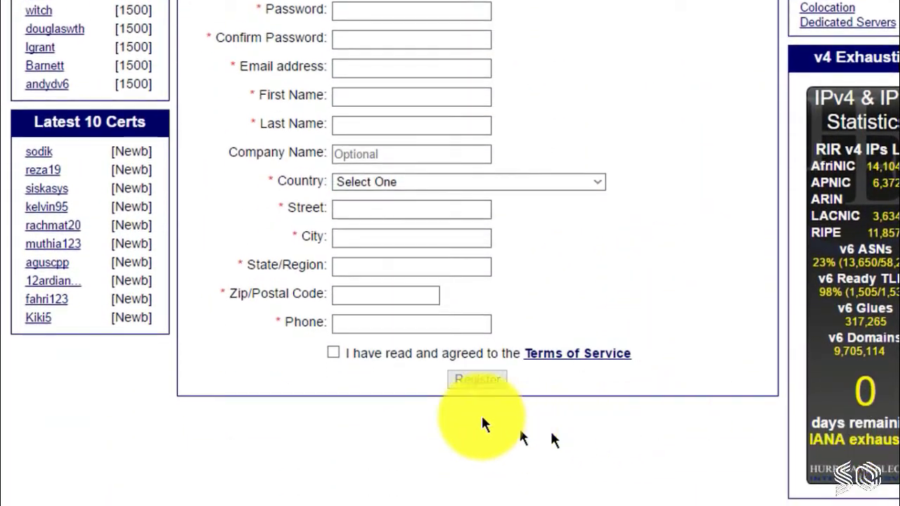
left_click(332, 353)
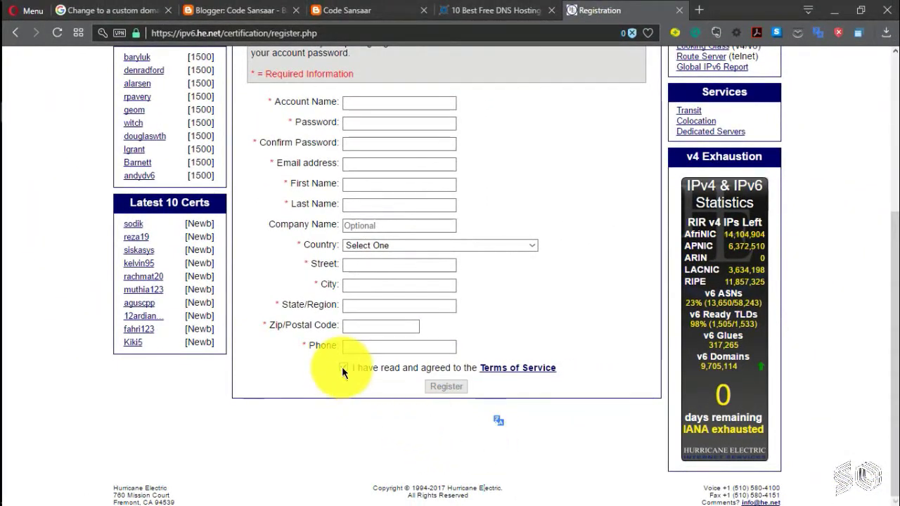
scroll(326, 427, "up", 4)
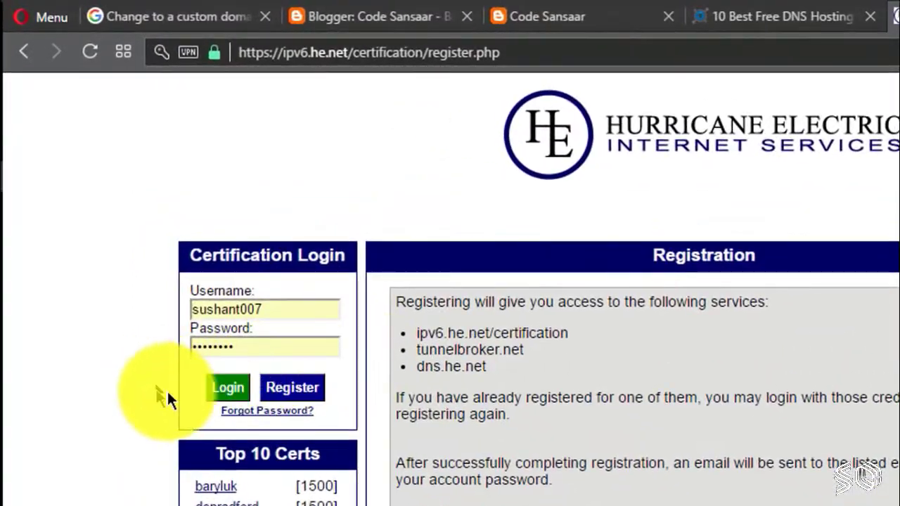
left_click(226, 387)
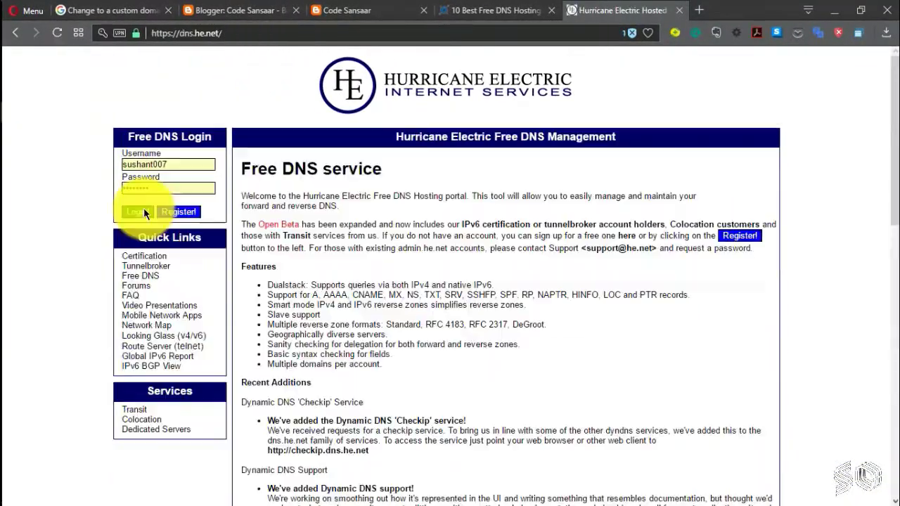
Step: Log in to Hurricane Electric Free DNS and open the Add a new domain form
left_click(141, 212)
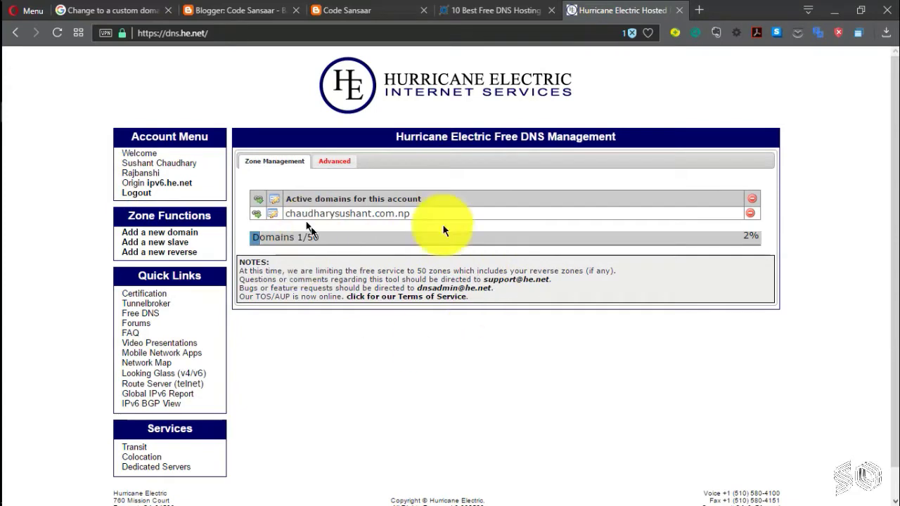
scroll(672, 411, "down", 1)
scroll(672, 411, "up", 1)
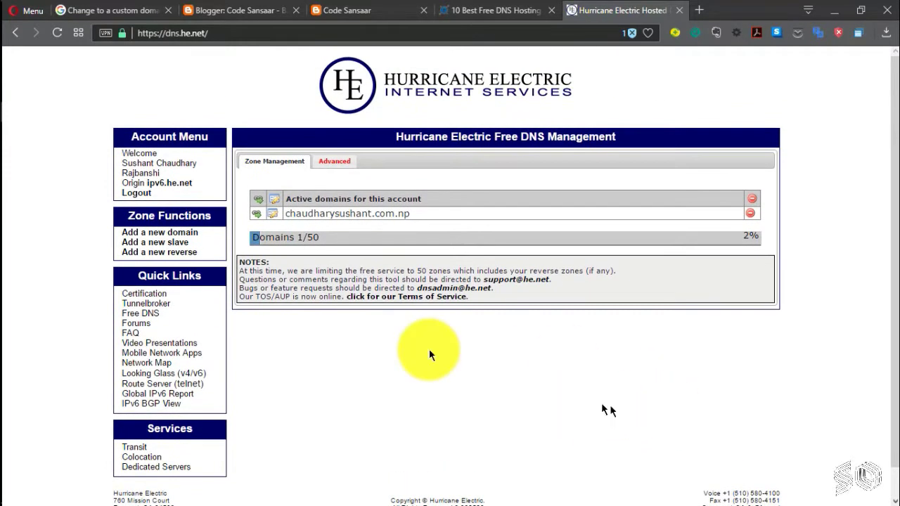
left_click(154, 233)
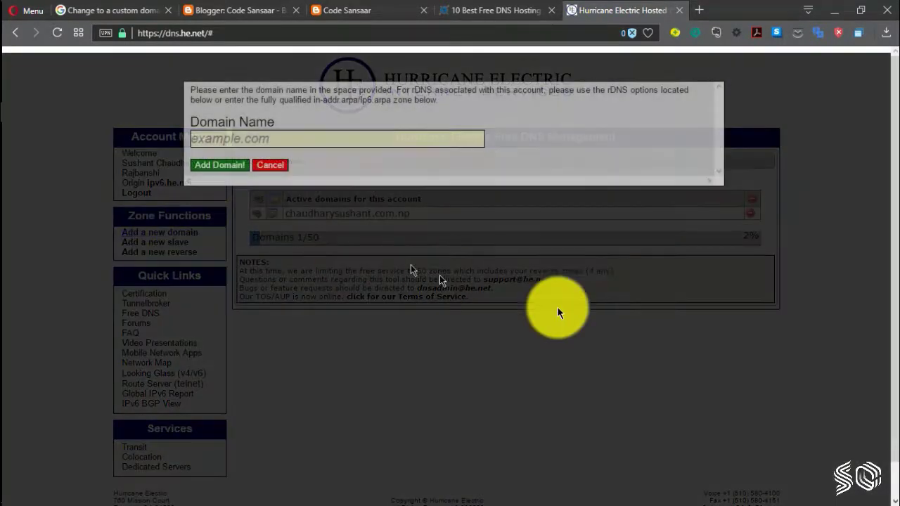
left_click(262, 143)
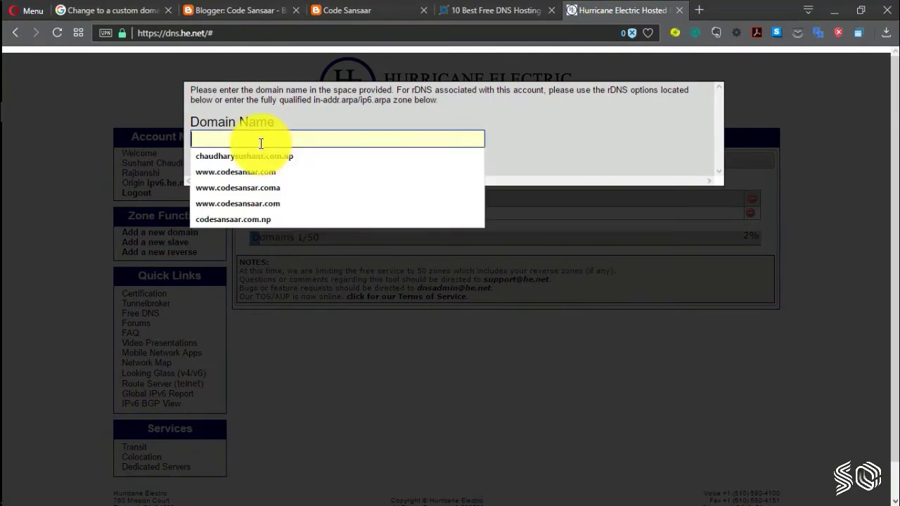
left_click(227, 10)
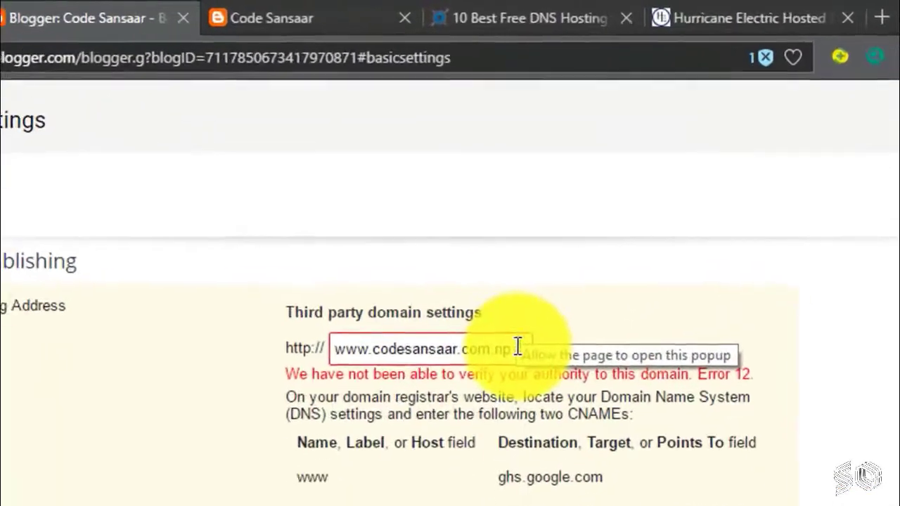
left_click_drag(492, 213, 376, 216)
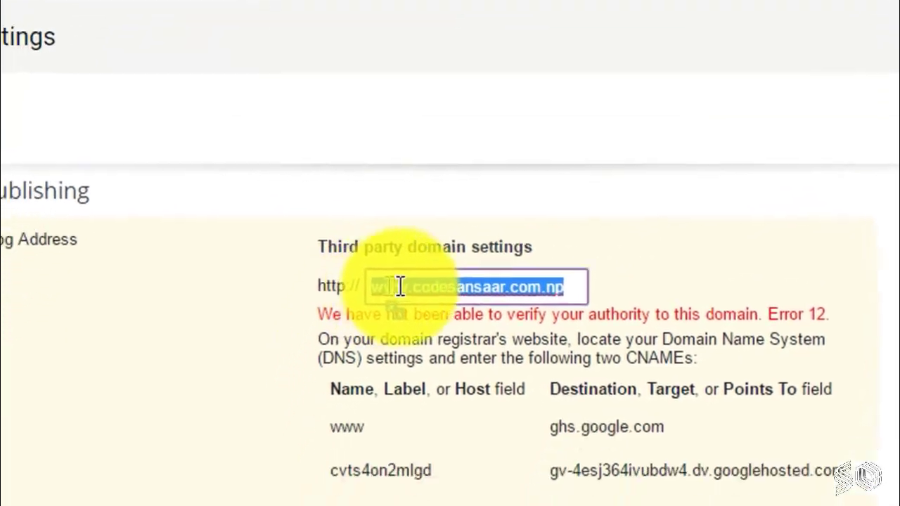
right_click(400, 286)
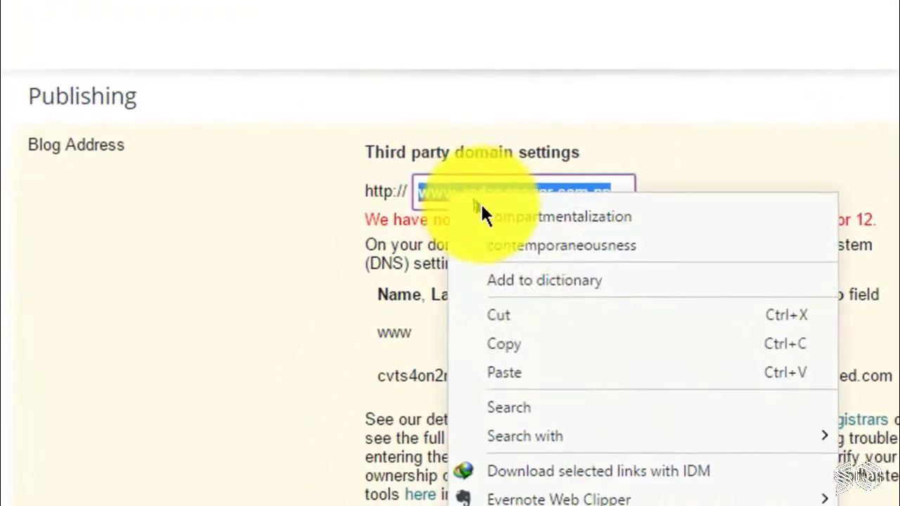
left_click(536, 427)
left_click(664, 8)
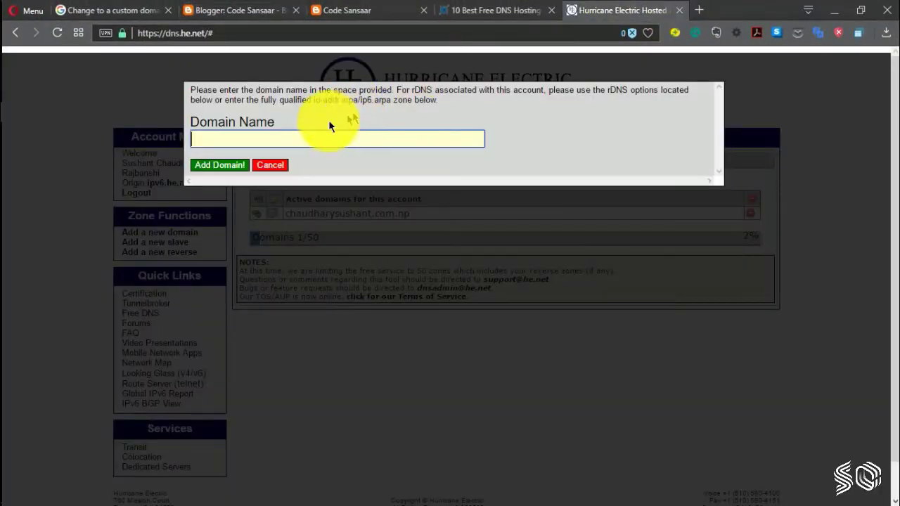
right_click(295, 135)
left_click(339, 215)
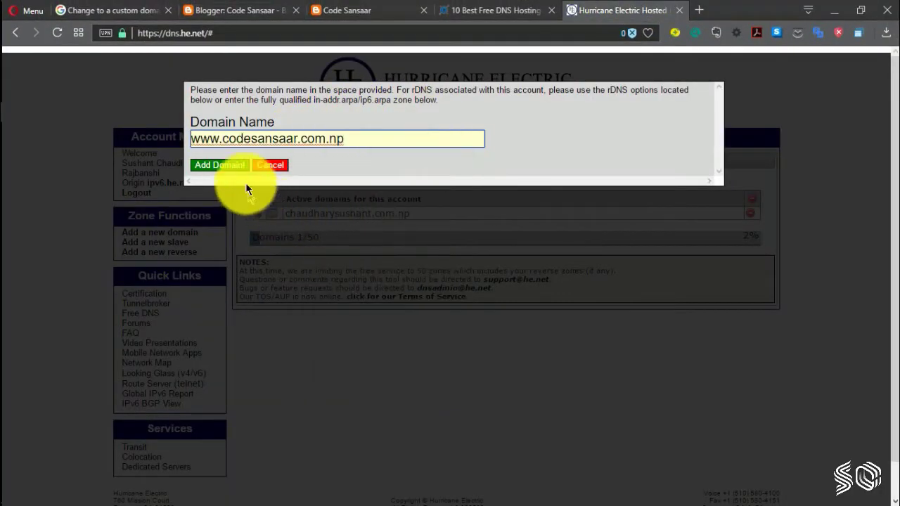
left_click(229, 164)
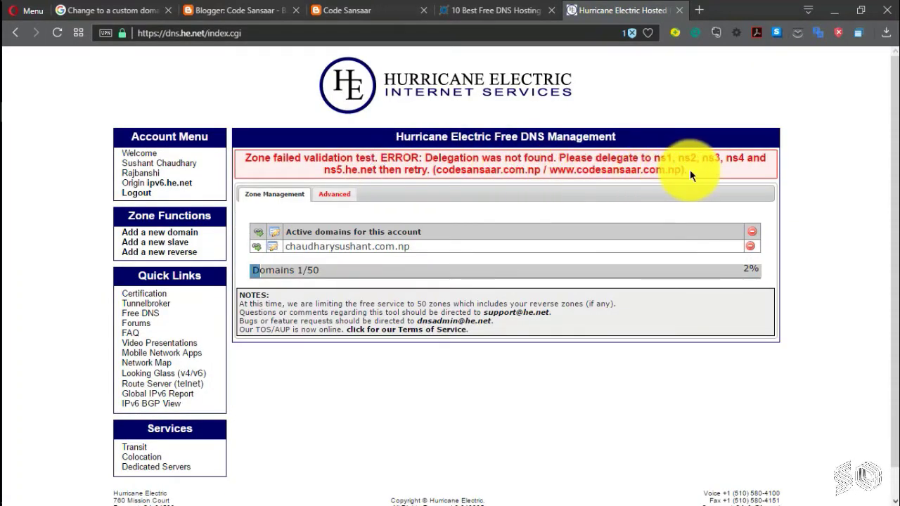
left_click_drag(690, 170, 235, 157)
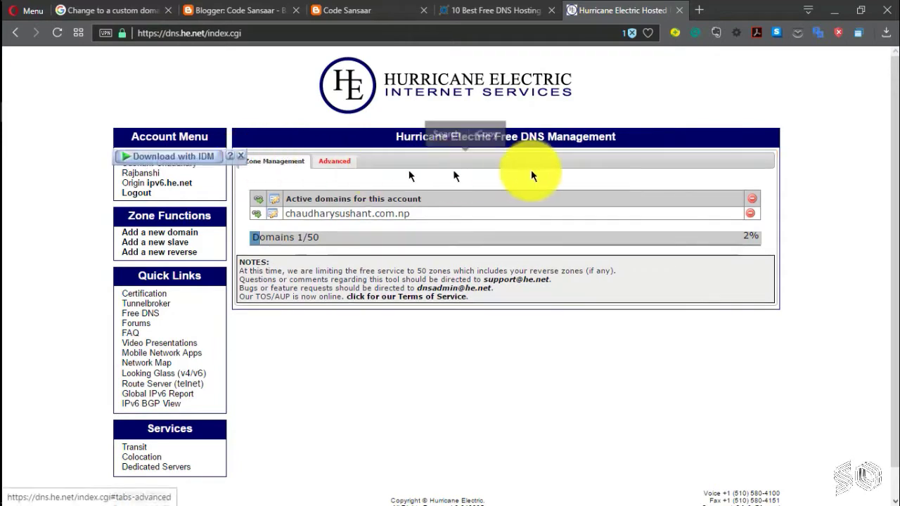
left_click(828, 177)
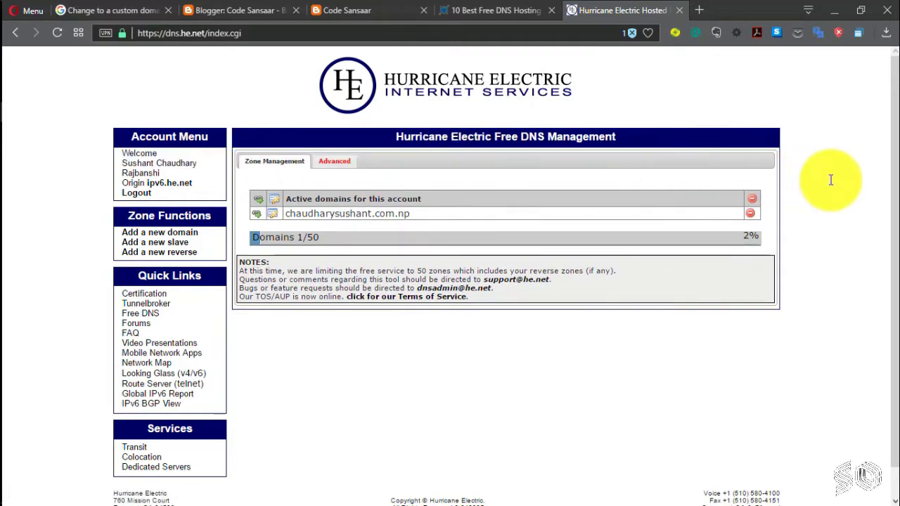
left_click(172, 233)
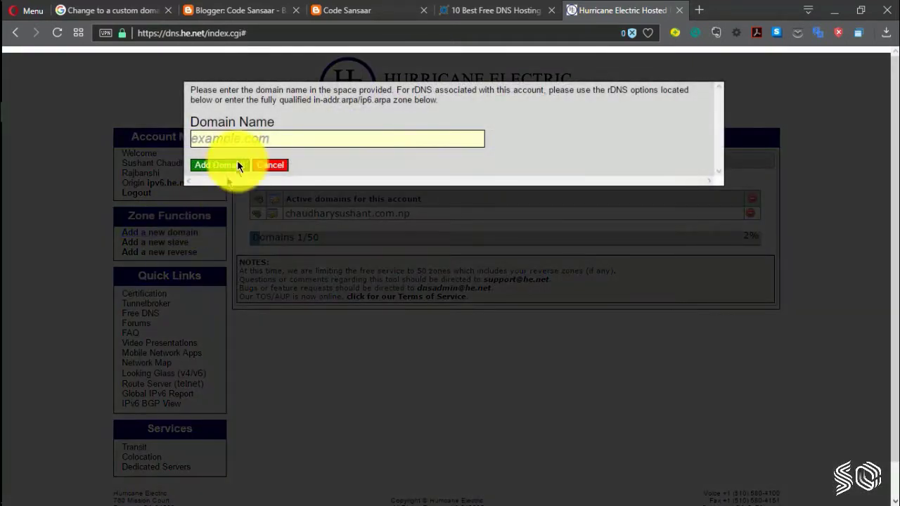
left_click(239, 134)
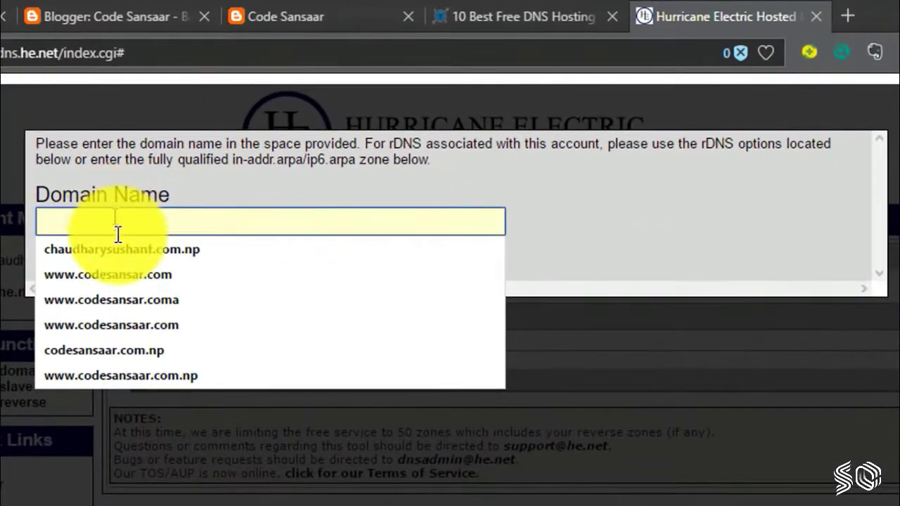
left_click(168, 369)
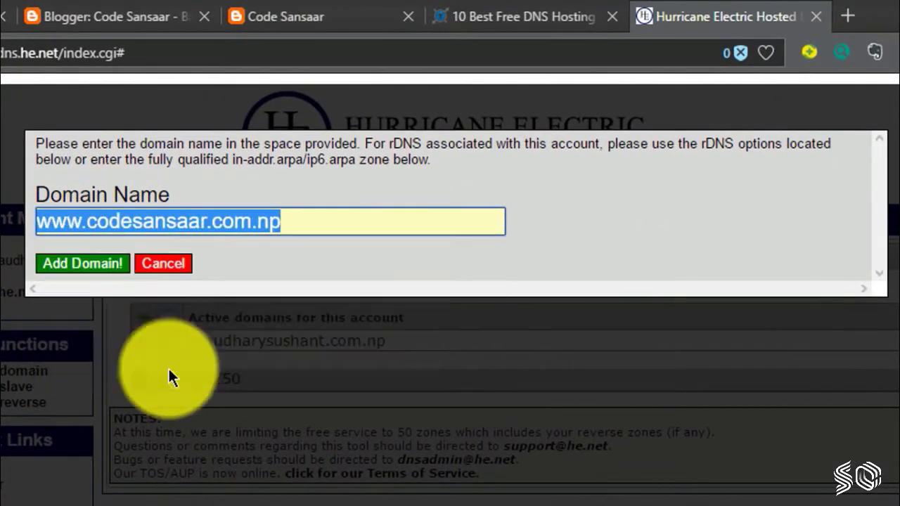
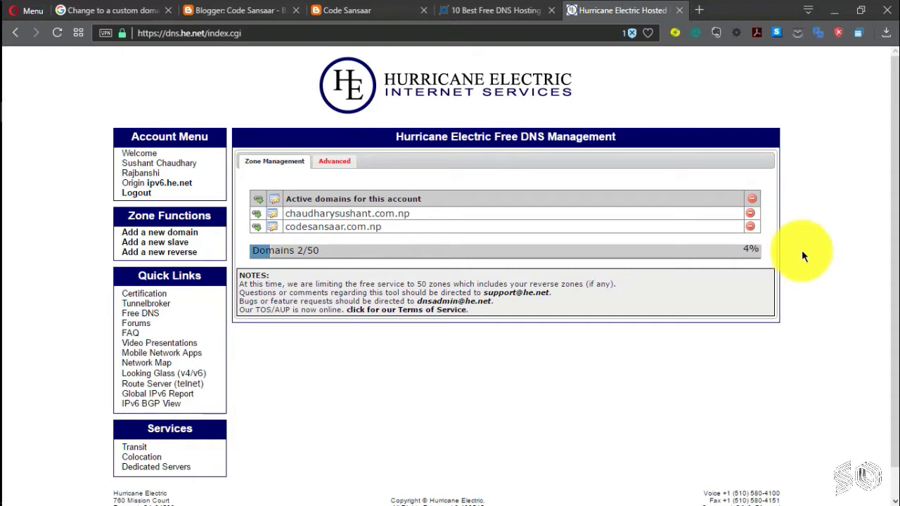
left_click_drag(595, 96, 351, 92)
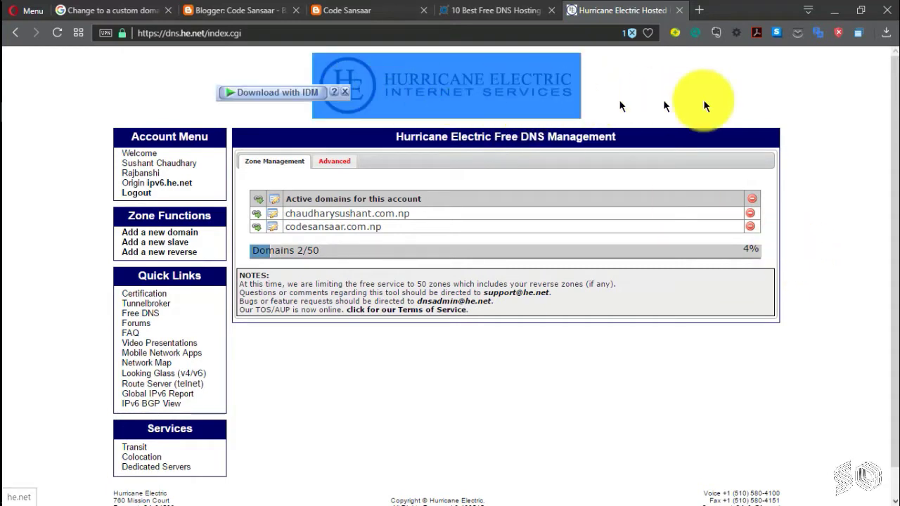
left_click(815, 104)
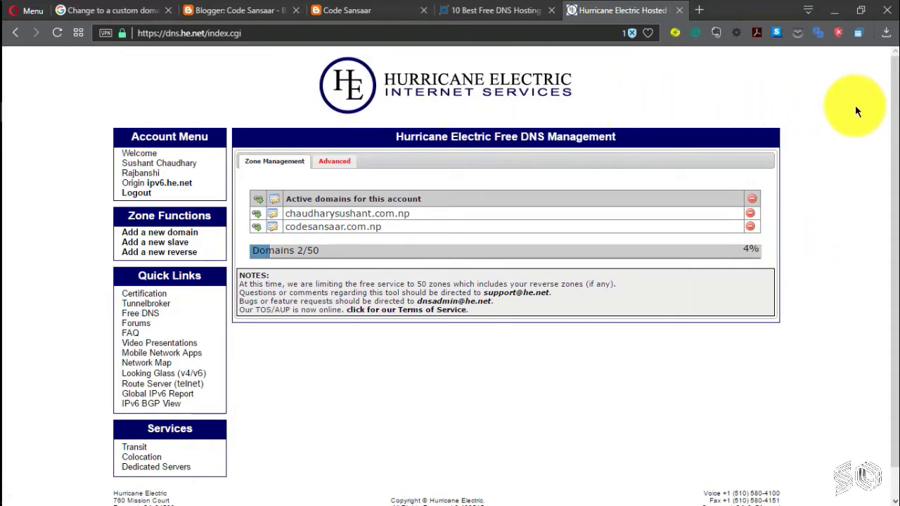
left_click(369, 18)
left_click_drag(524, 150, 358, 135)
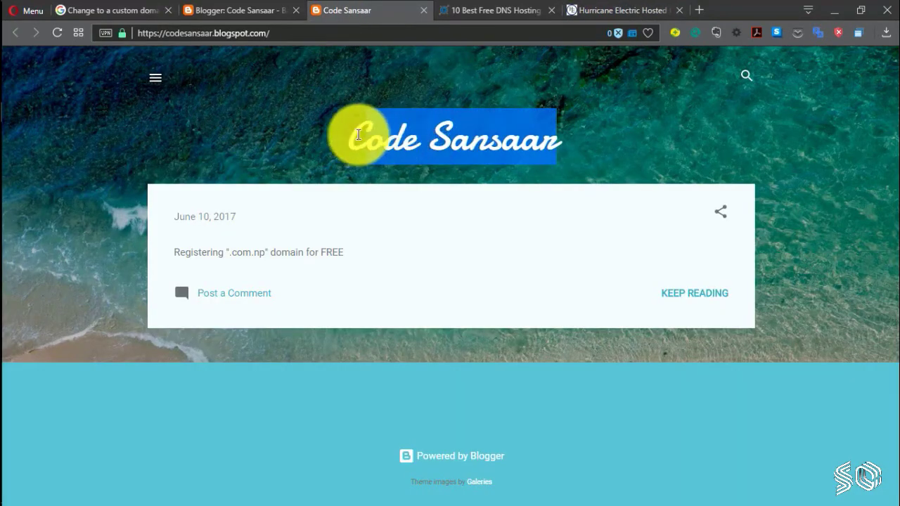
left_click(251, 132)
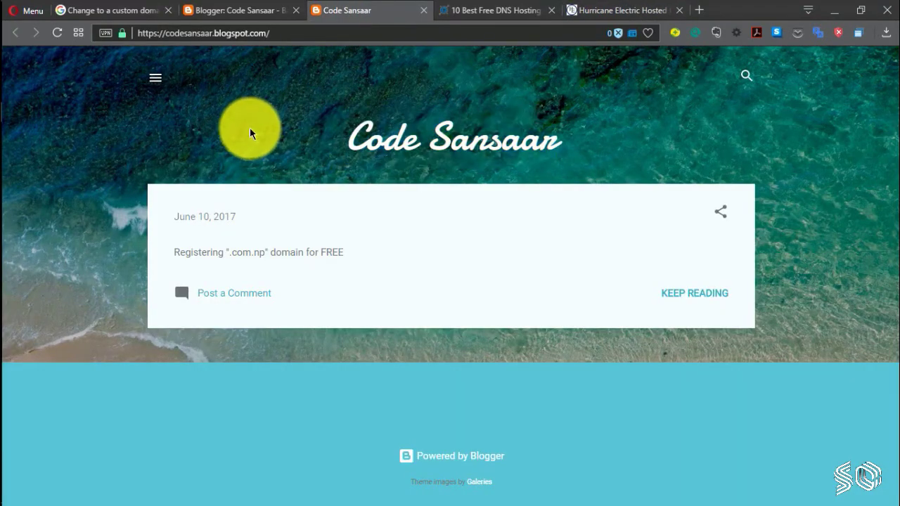
left_click(587, 7)
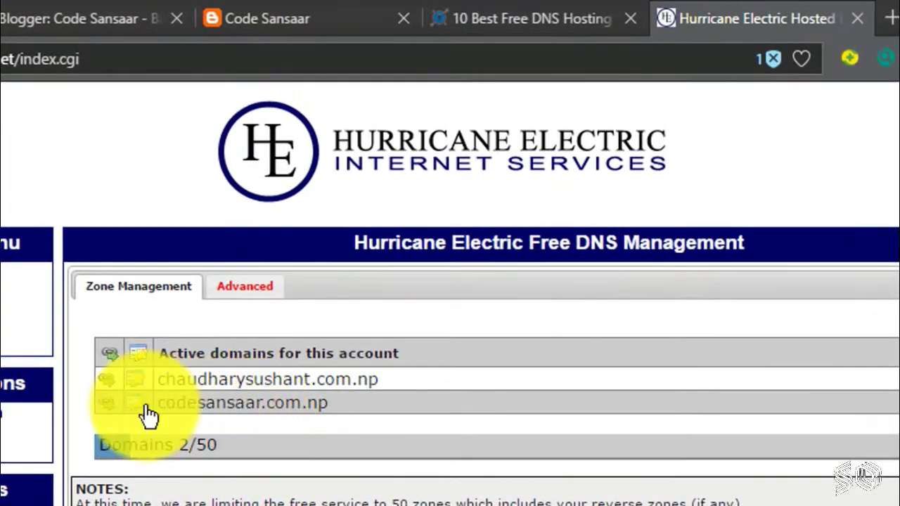
Step: Open the codesansaar.com.np zone and review the two CNAME entries Blogger requires
left_click(141, 408)
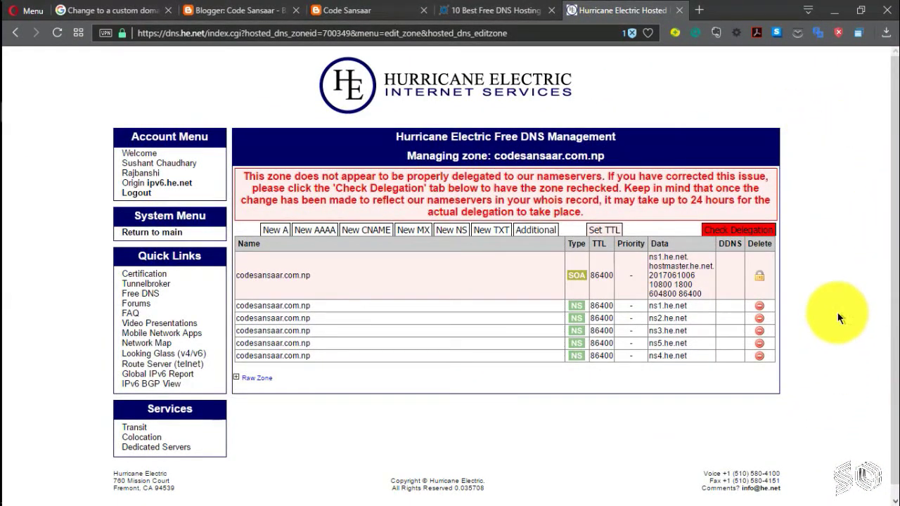
scroll(837, 316, "down", 1)
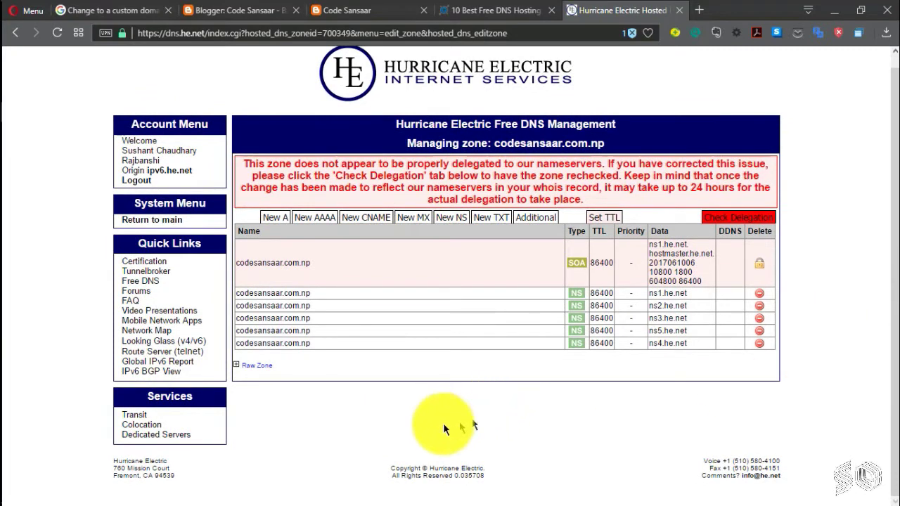
left_click(251, 9)
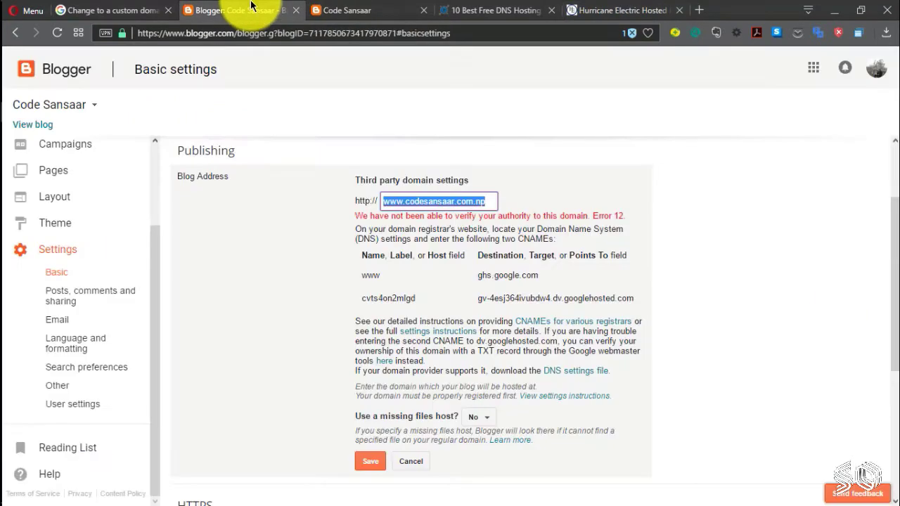
left_click(844, 269)
scroll(893, 204, "down", 1)
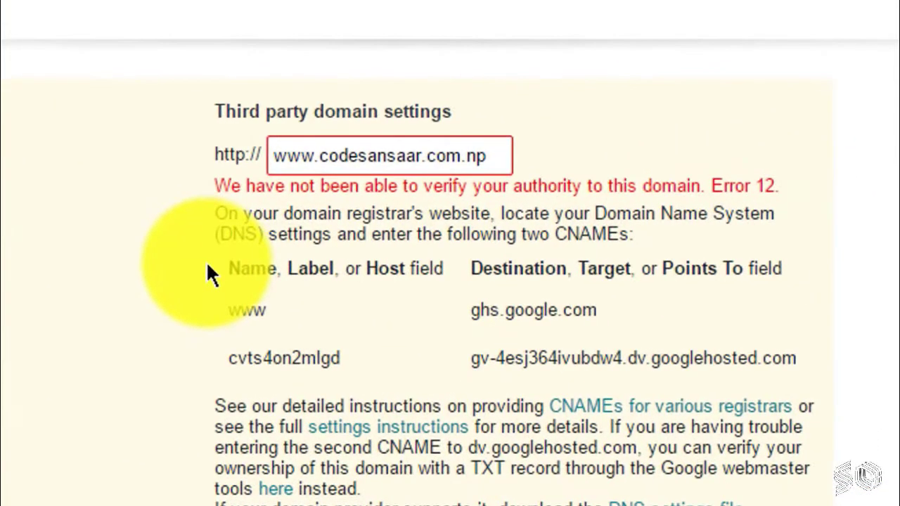
left_click_drag(352, 248, 475, 284)
left_click_drag(467, 349, 816, 383)
left_click(471, 187)
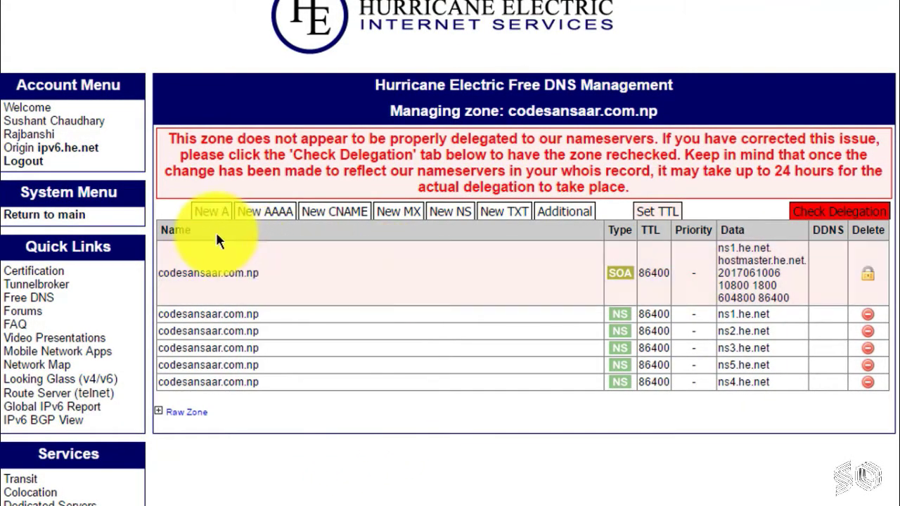
scroll(327, 219, "up", 1)
Step: Add a CNAME record named www with hostname ghs.google.com, copied from Blogger
left_click(328, 222)
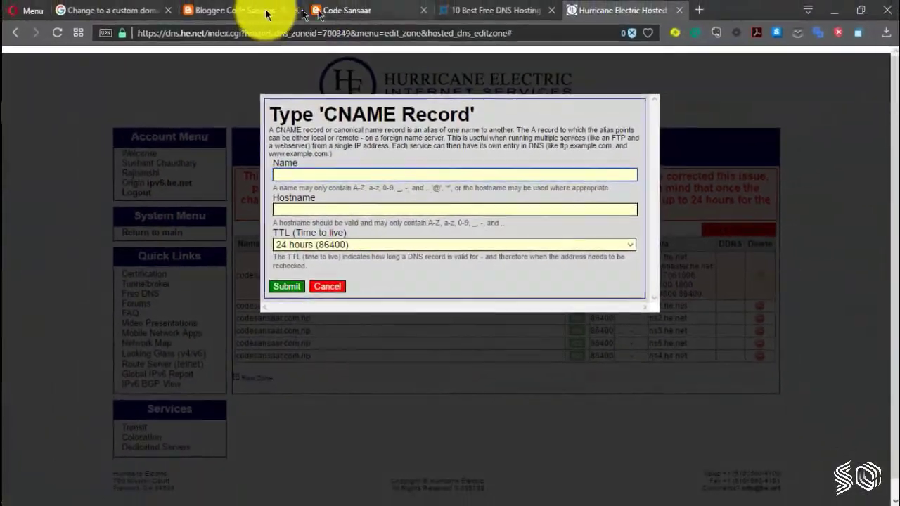
left_click(267, 12)
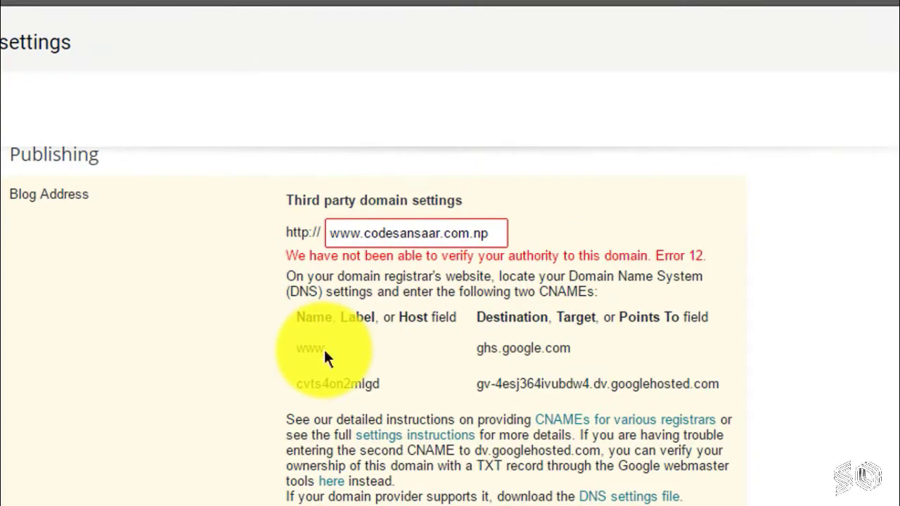
left_click(344, 322)
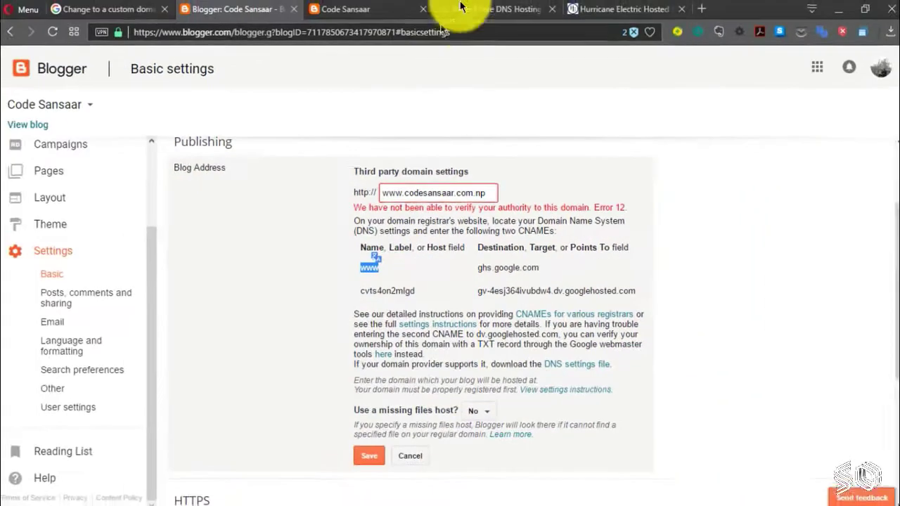
left_click(583, 11)
left_click(373, 175)
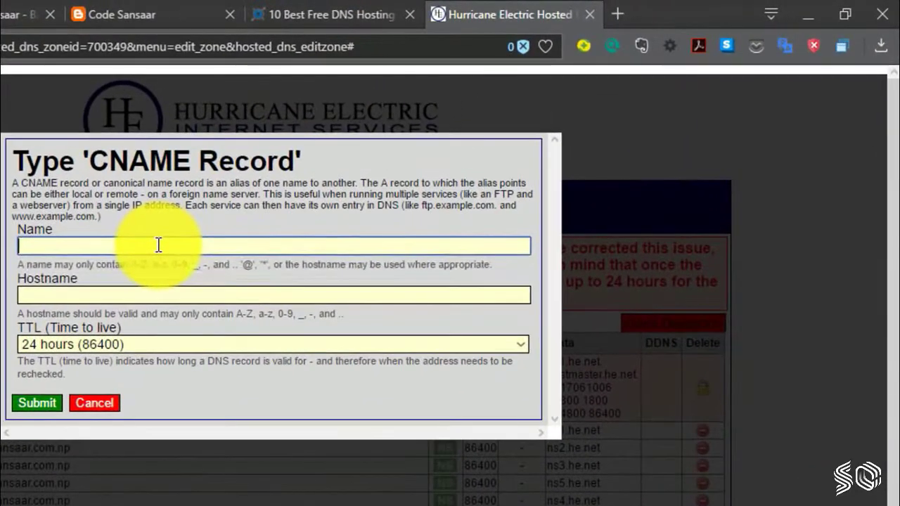
type("www")
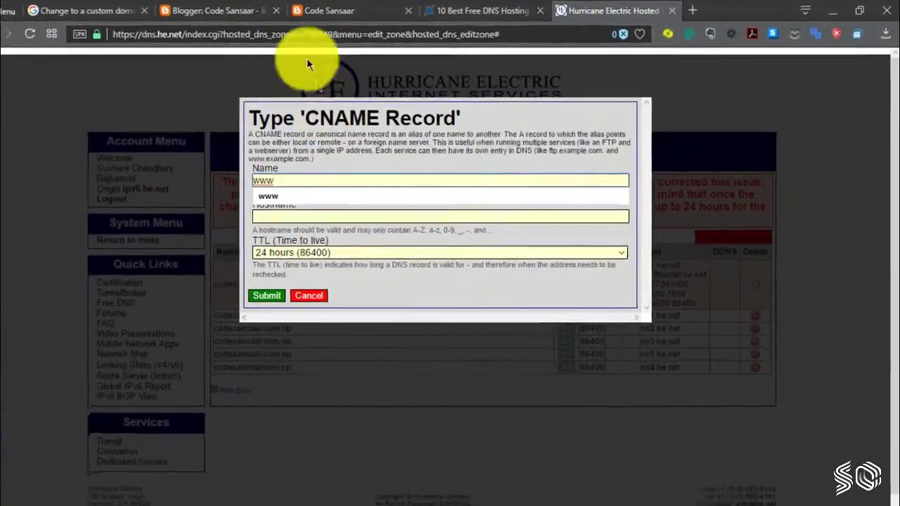
left_click(258, 12)
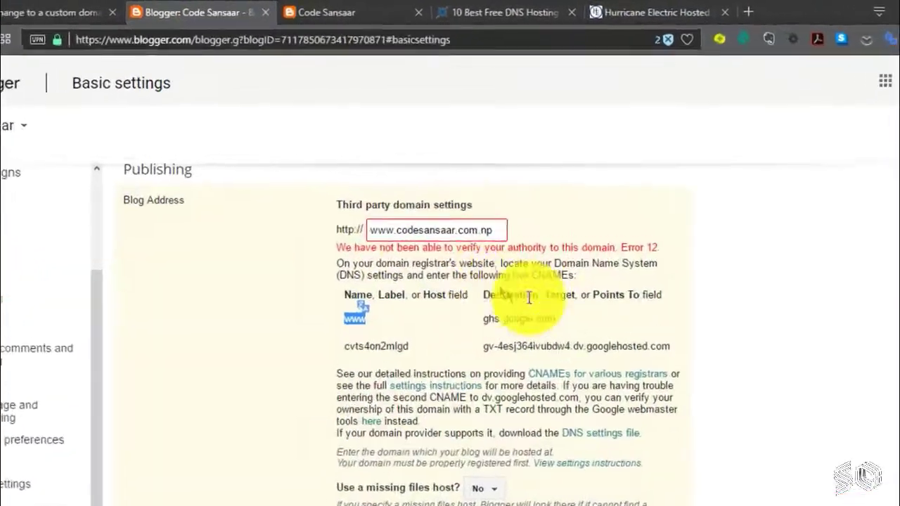
left_click_drag(588, 407, 487, 407)
key("ctrl+c")
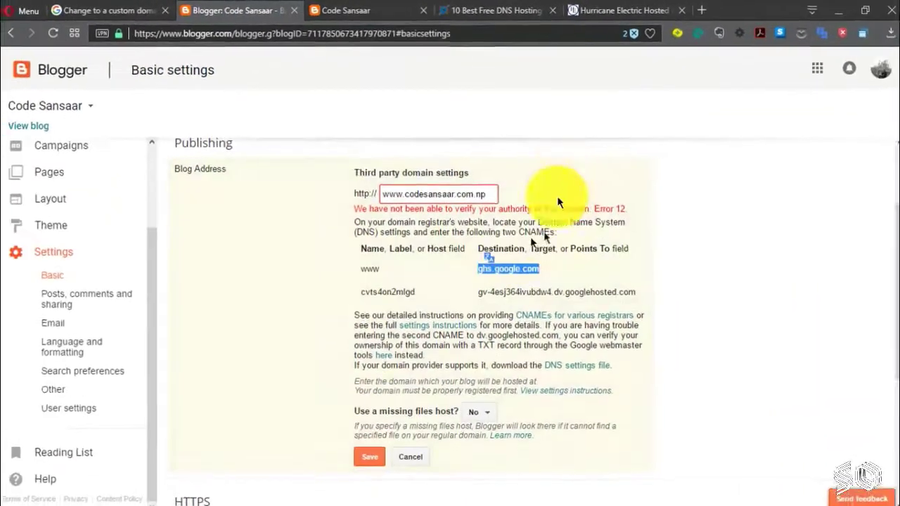
left_click(678, 16)
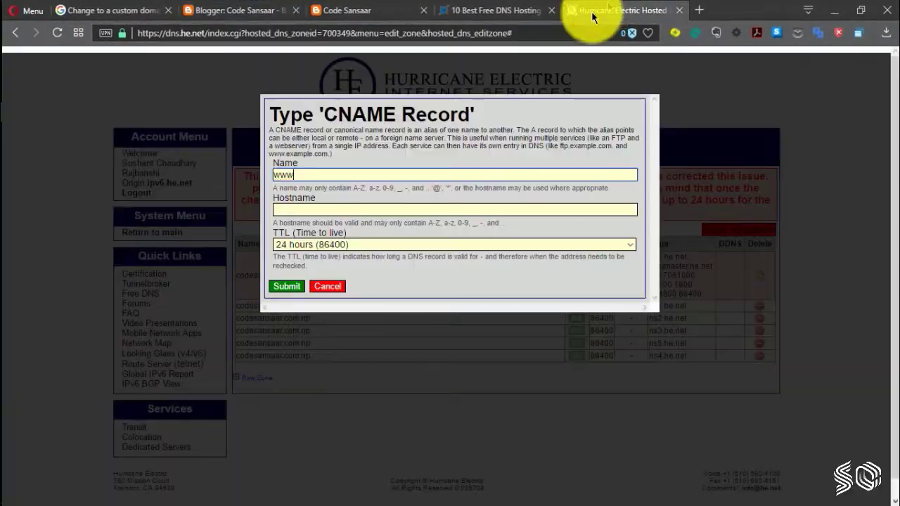
left_click(425, 210)
key("ctrl+v")
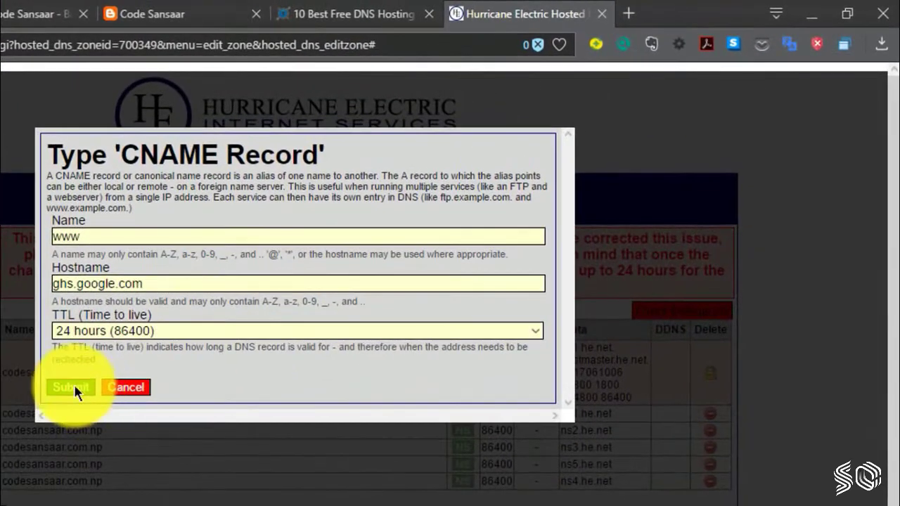
left_click(75, 386)
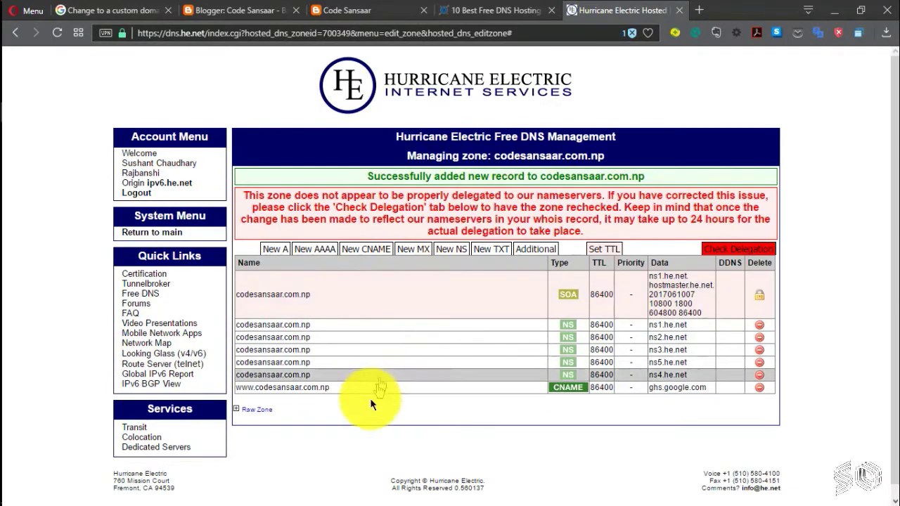
Step: Drop a stray A record form and start a new CNAME named cvts4on2mlgd
left_click(276, 249)
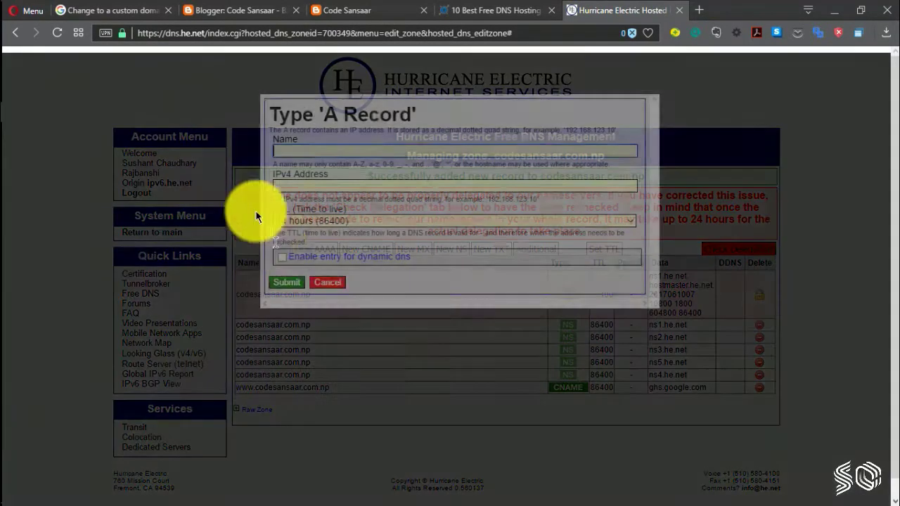
left_click(321, 280)
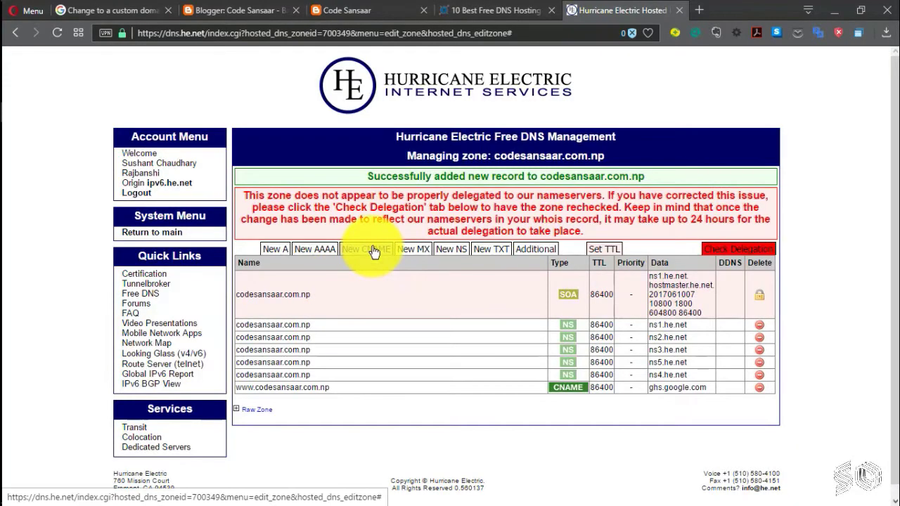
left_click(371, 251)
left_click(239, 10)
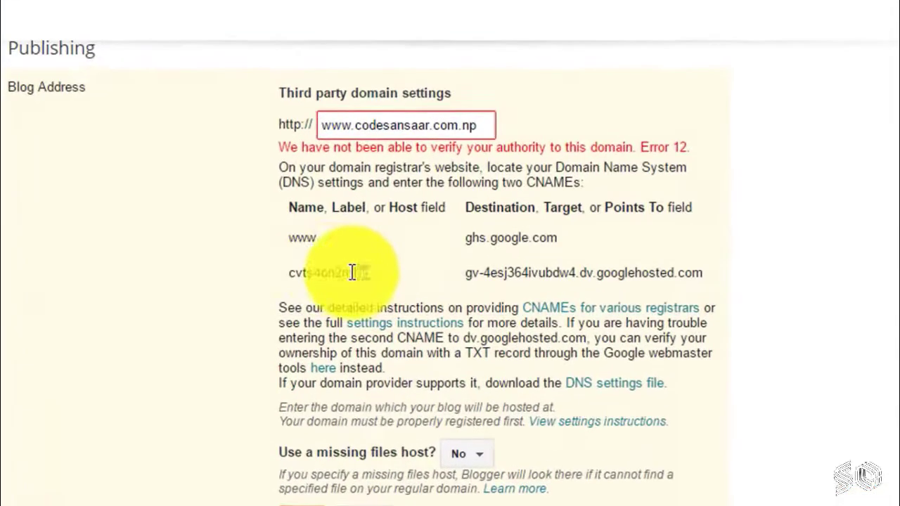
double_click(363, 288)
key("ctrl+c")
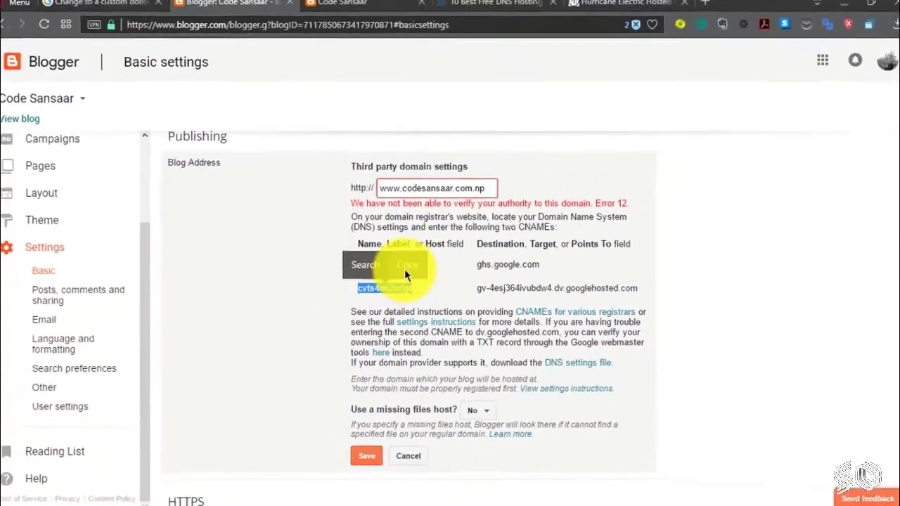
left_click(407, 271)
left_click(601, 7)
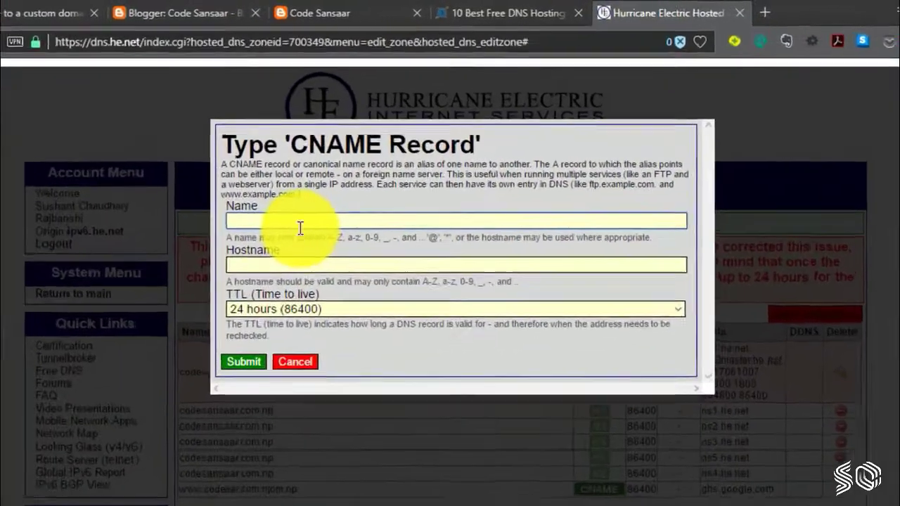
left_click(330, 177)
key("ctrl+v")
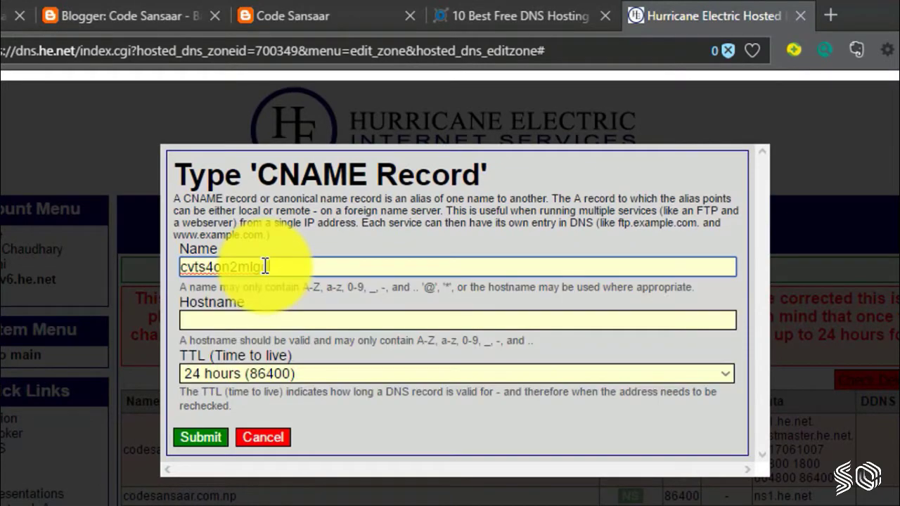
Step: Set its hostname to gv-4esj364ivubdw4.dv.googlehosted.com and save the CNAME record
left_click(253, 9)
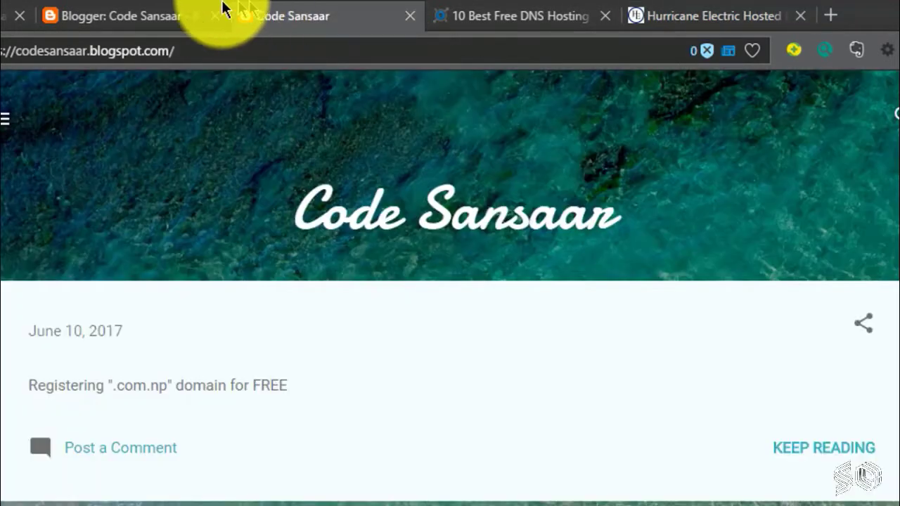
left_click(211, 10)
left_click_drag(731, 441, 507, 441)
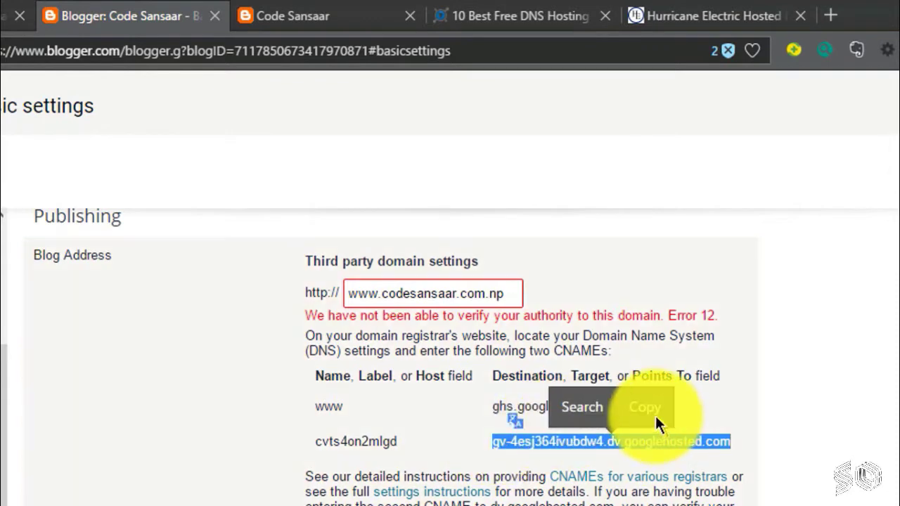
left_click(645, 411)
left_click(703, 15)
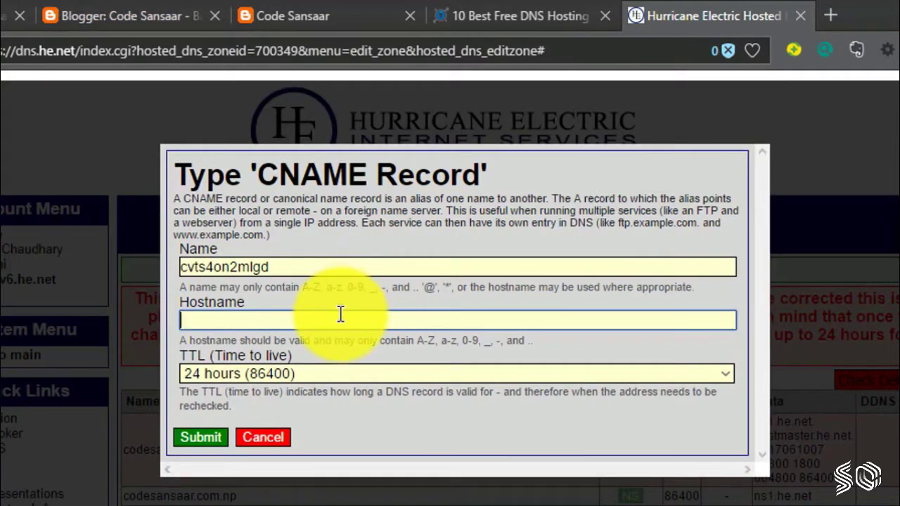
right_click(341, 318)
left_click(382, 423)
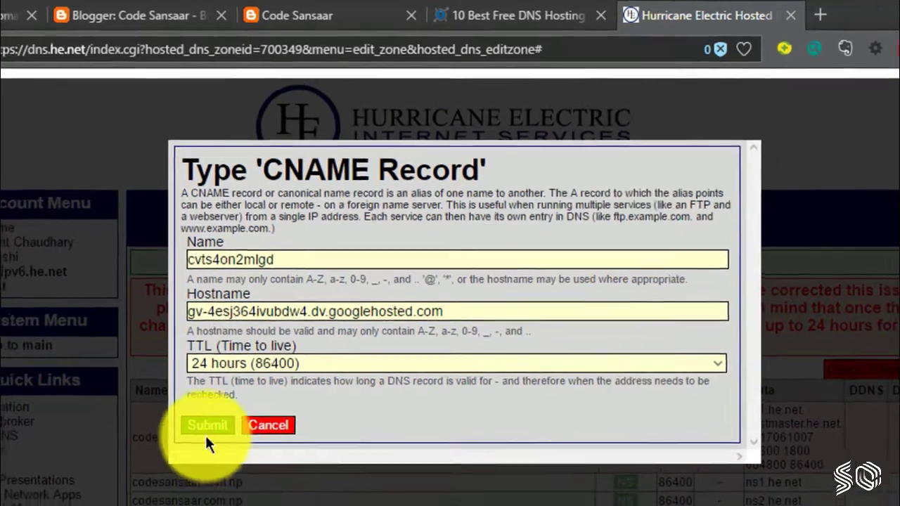
left_click(201, 437)
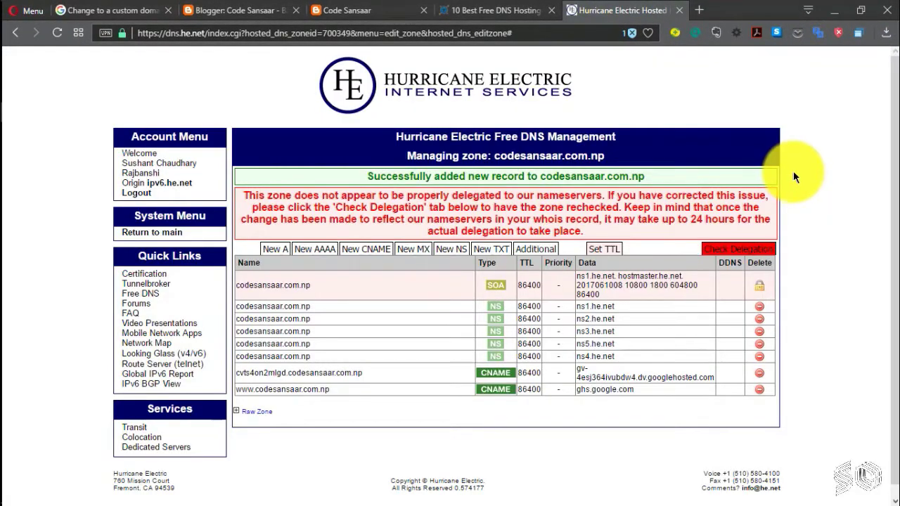
Step: Open Blogger's custom domain settings instructions in a new tab, allowing the popup, and return to Basic settings
scroll(801, 179, "down", 1)
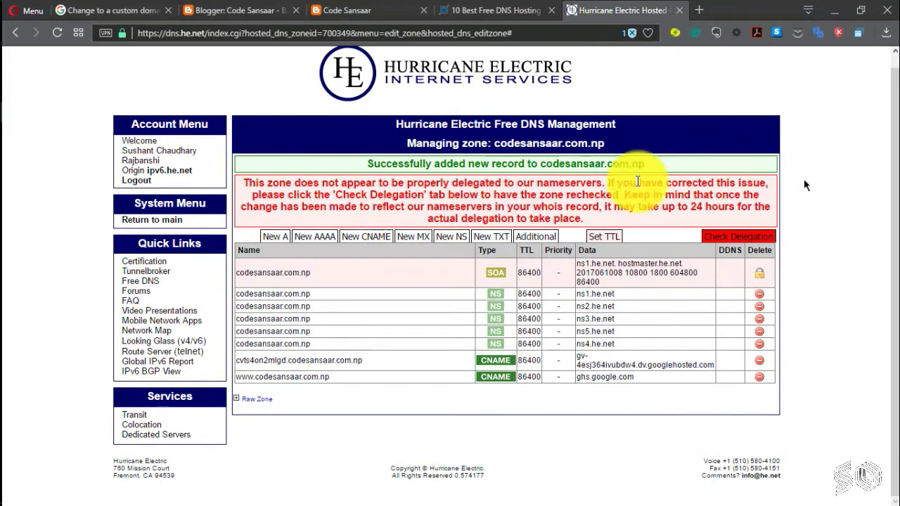
left_click(246, 6)
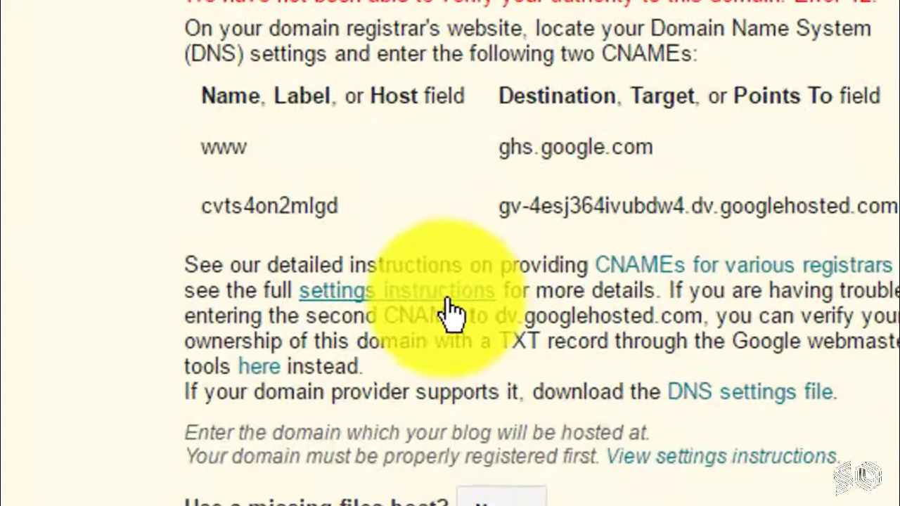
left_click(454, 323)
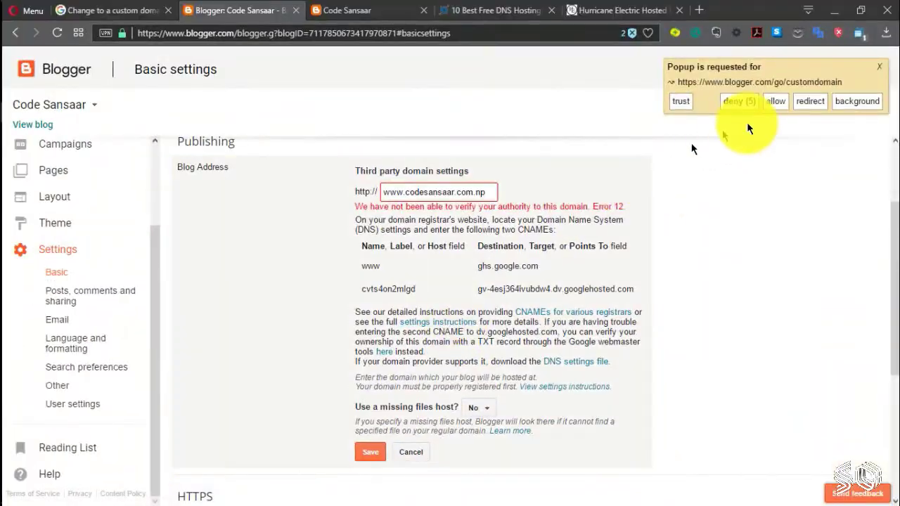
left_click(776, 101)
left_click(684, 5)
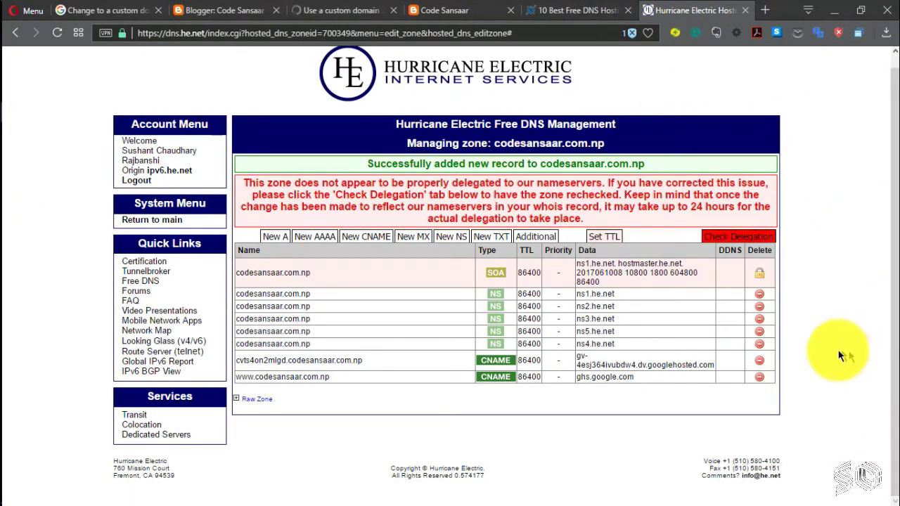
scroll(842, 357, "up", 1)
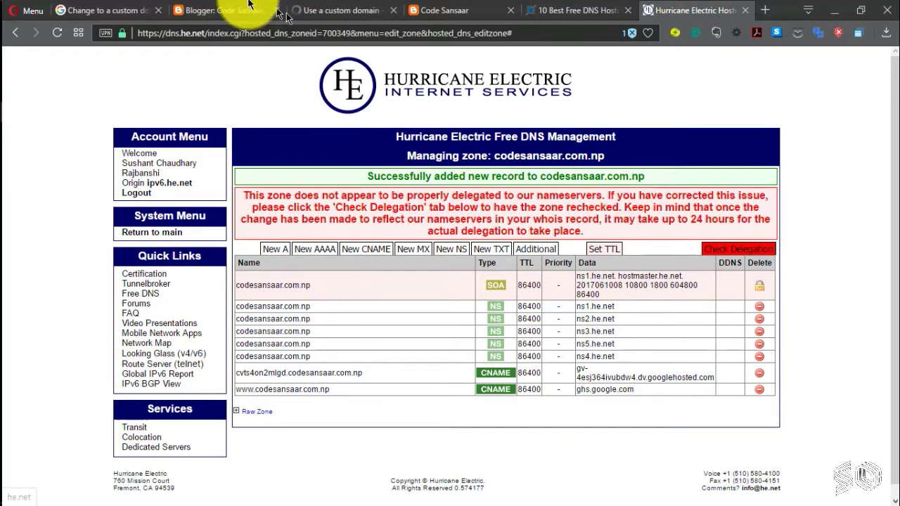
left_click(247, 6)
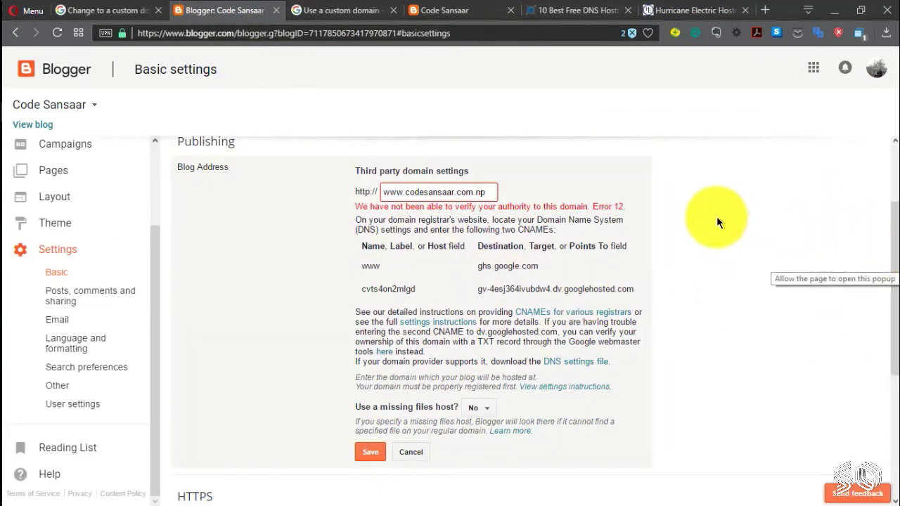
scroll(743, 205, "down", 1)
scroll(755, 201, "up", 1)
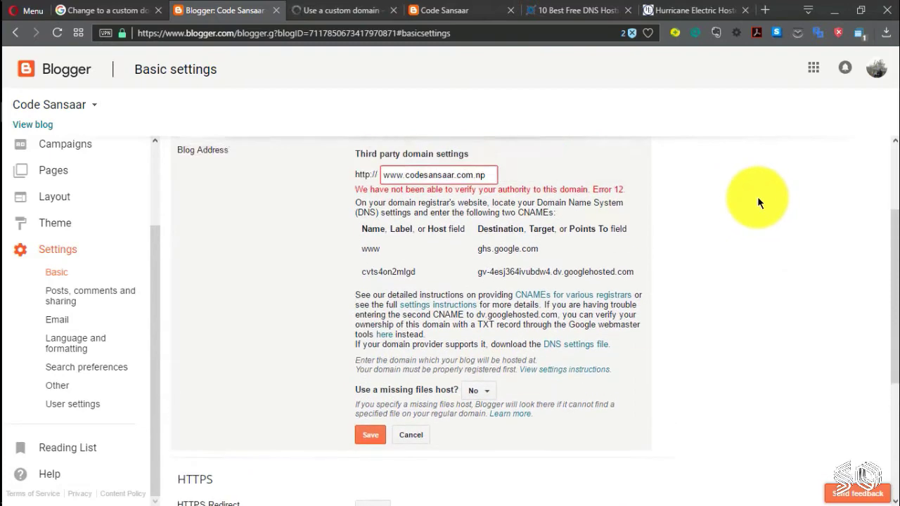
Step: Expand 'Use a top-level domain' on the help page and locate Google's four A-record IPs
left_click(345, 7)
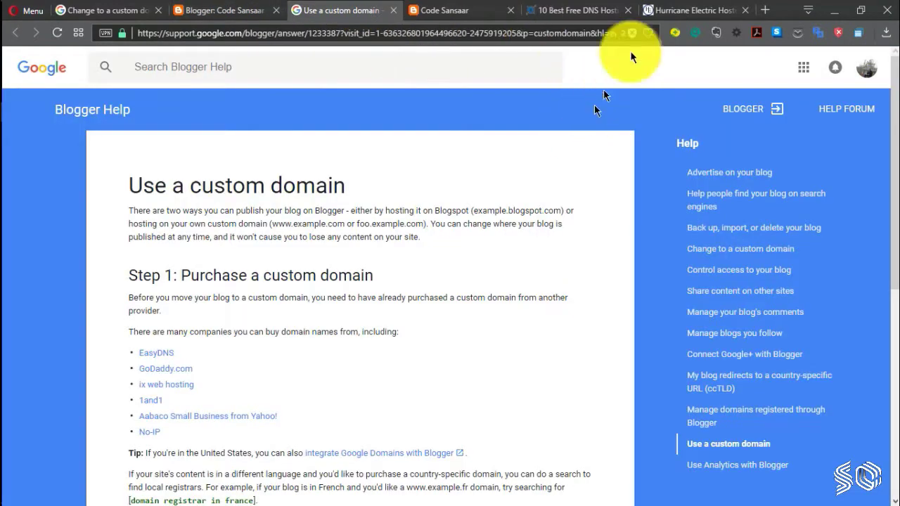
scroll(518, 225, "down", 5)
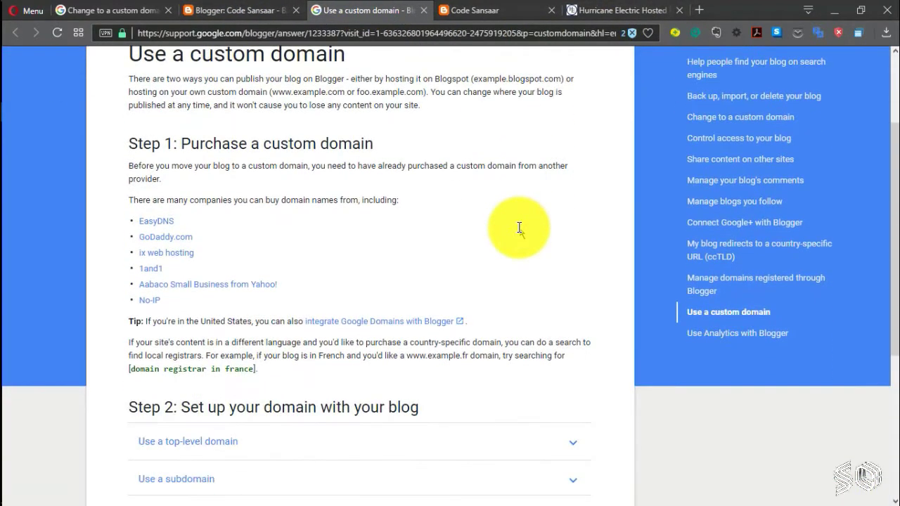
left_click(344, 243)
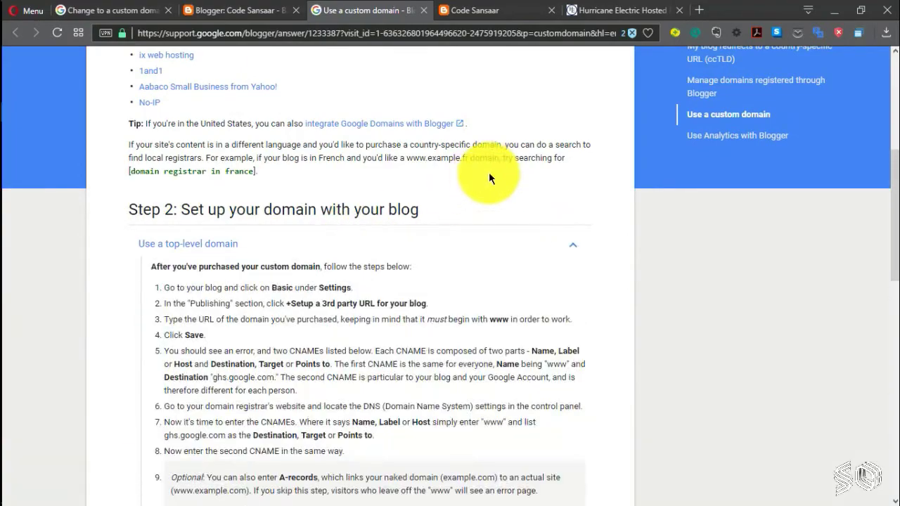
scroll(489, 173, "down", 5)
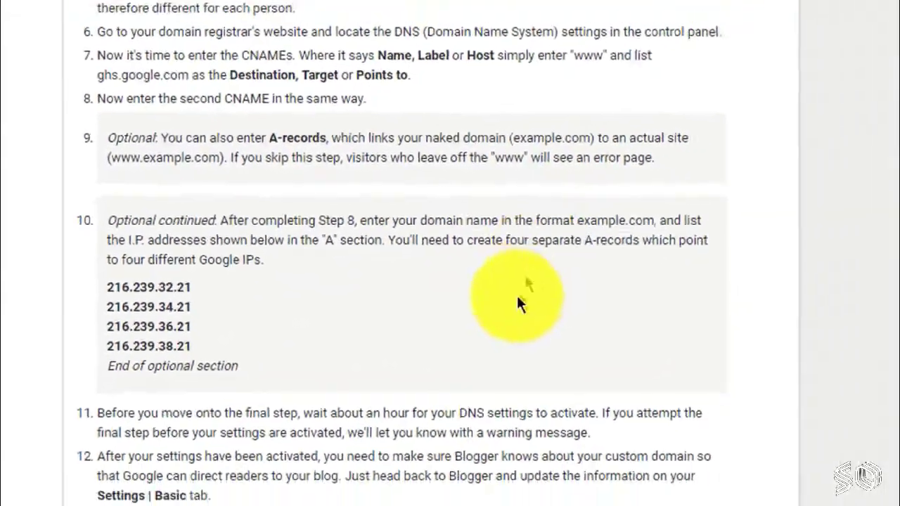
scroll(441, 207, "up", 5)
left_click(286, 9)
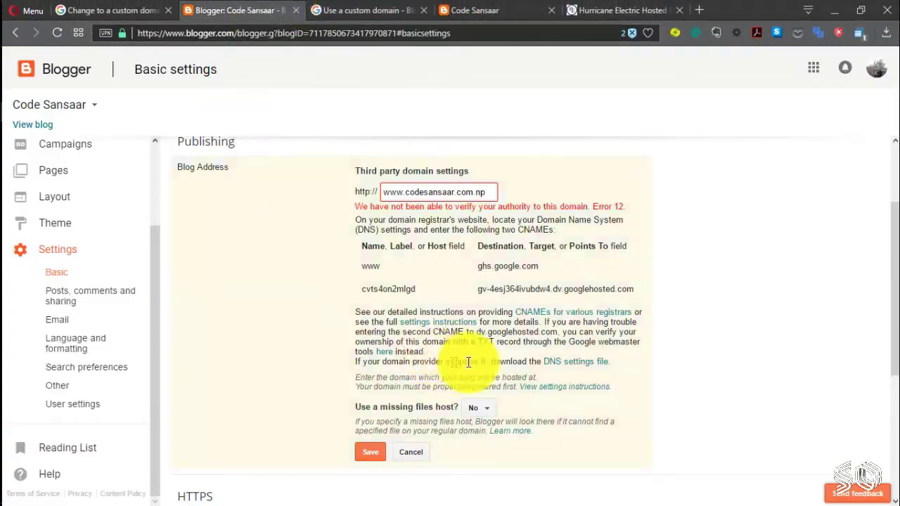
left_click(330, 10)
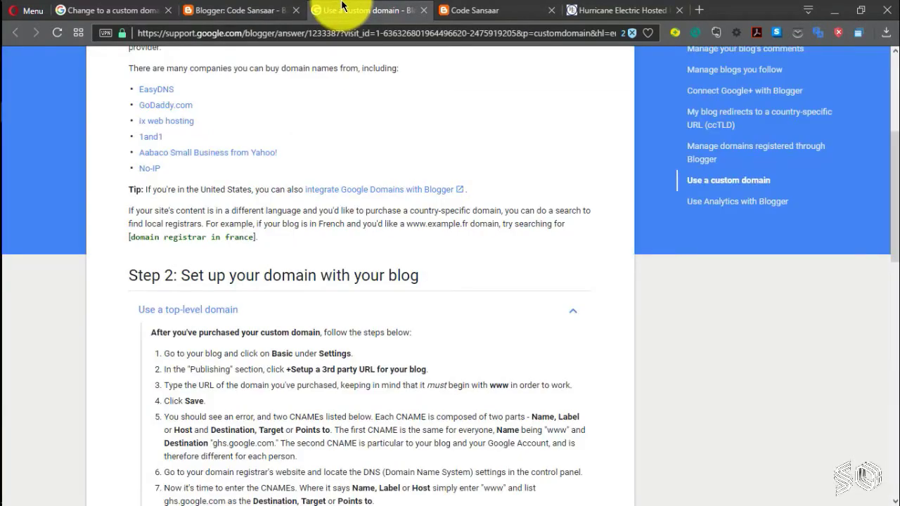
scroll(331, 204, "up", 8)
scroll(336, 218, "down", 1)
scroll(336, 219, "down", 15)
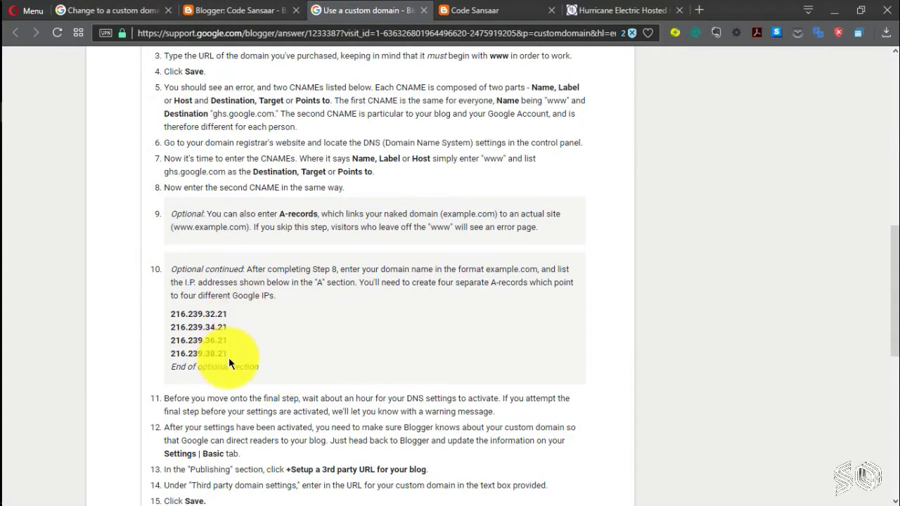
left_click_drag(228, 358, 172, 312)
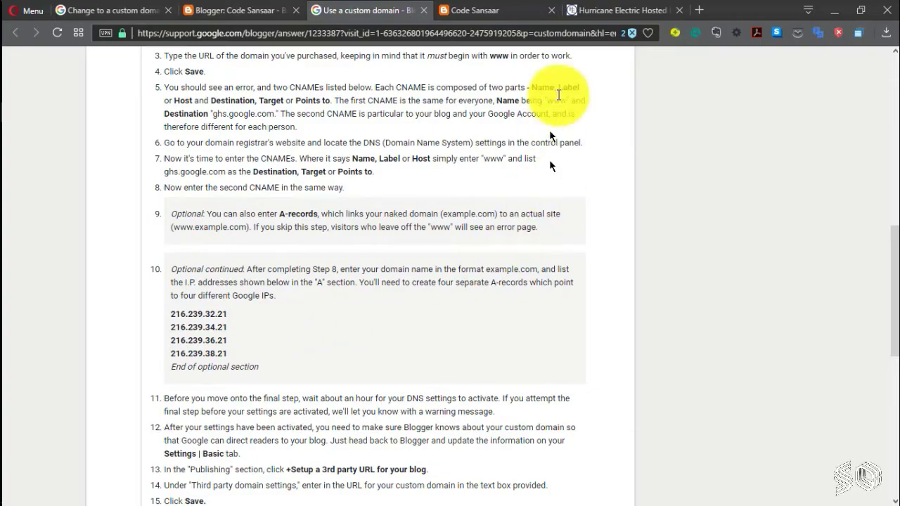
left_click(611, 9)
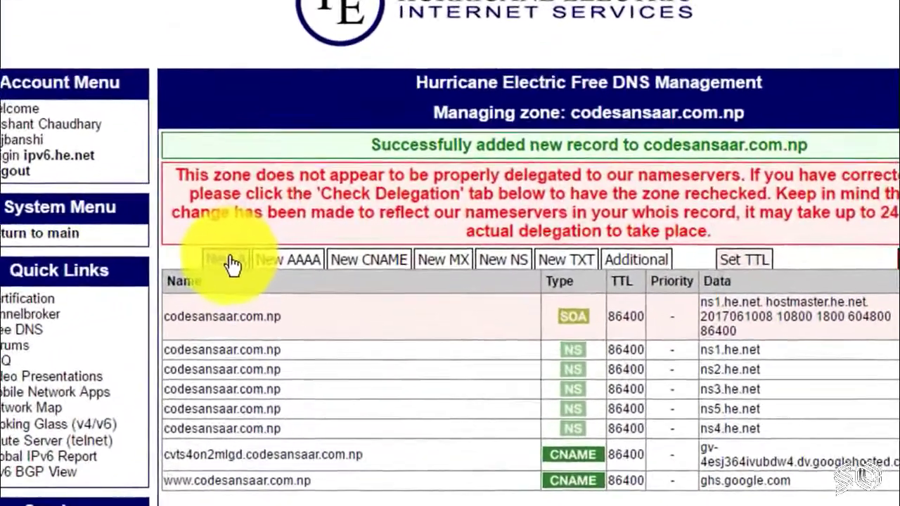
Step: Add an A record for codesansaar.com.np at 216.239.32.21, copied from the help page
left_click(275, 248)
left_click(240, 98)
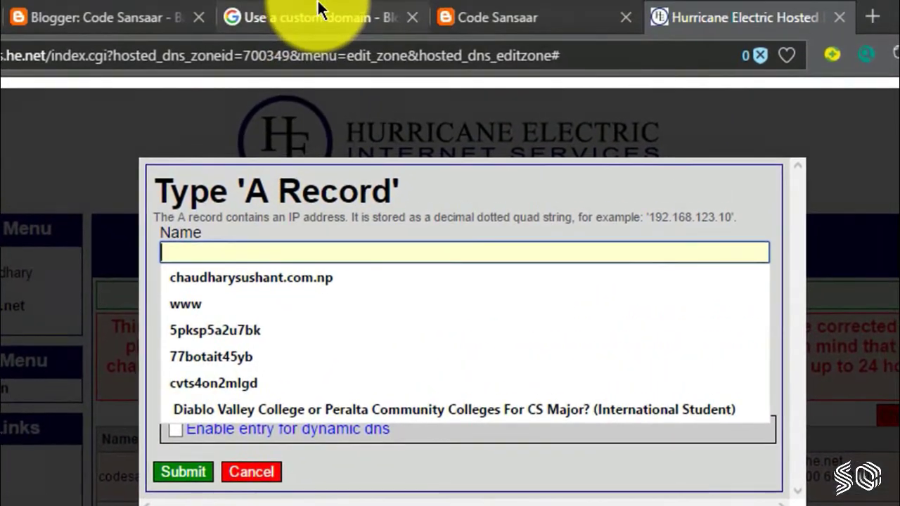
left_click(286, 16)
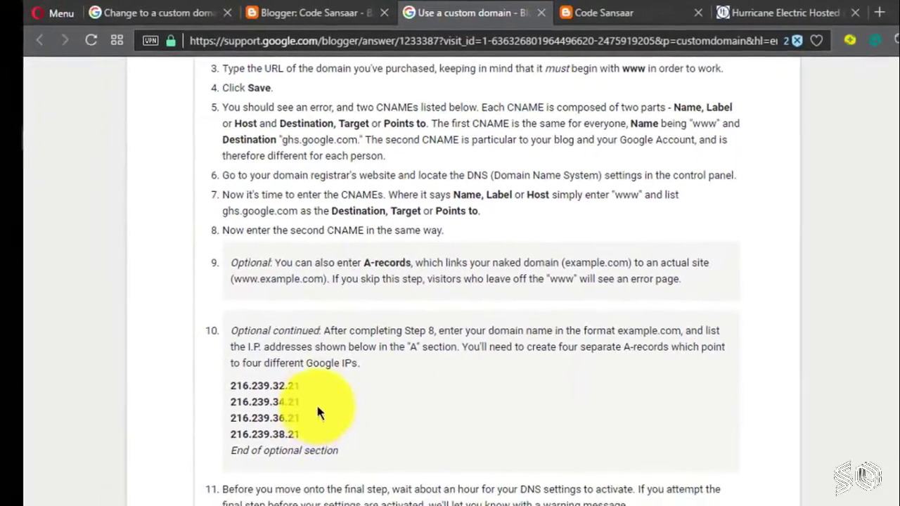
left_click_drag(305, 383, 235, 383)
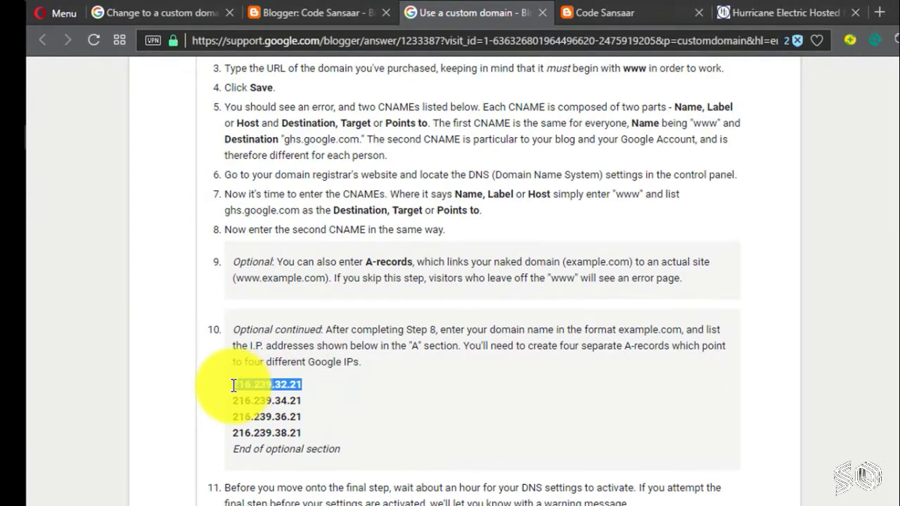
key("ctrl+c")
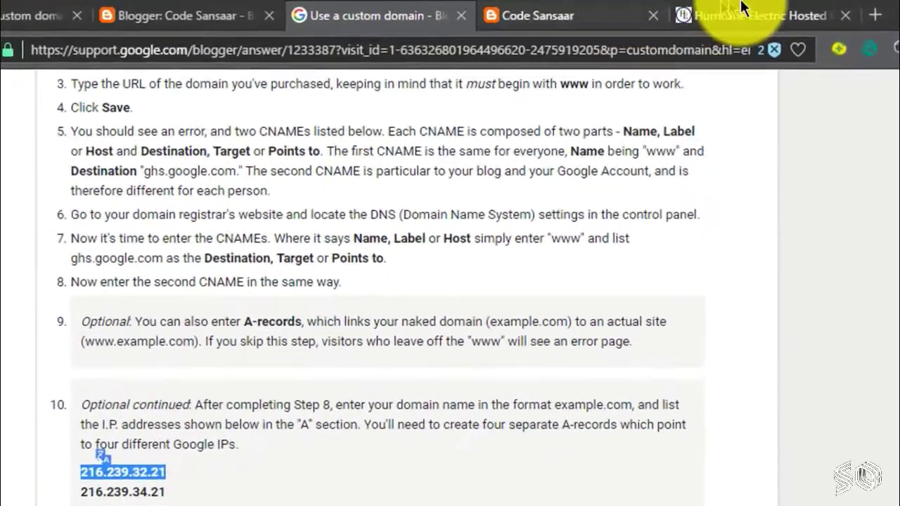
left_click(780, 12)
right_click(221, 297)
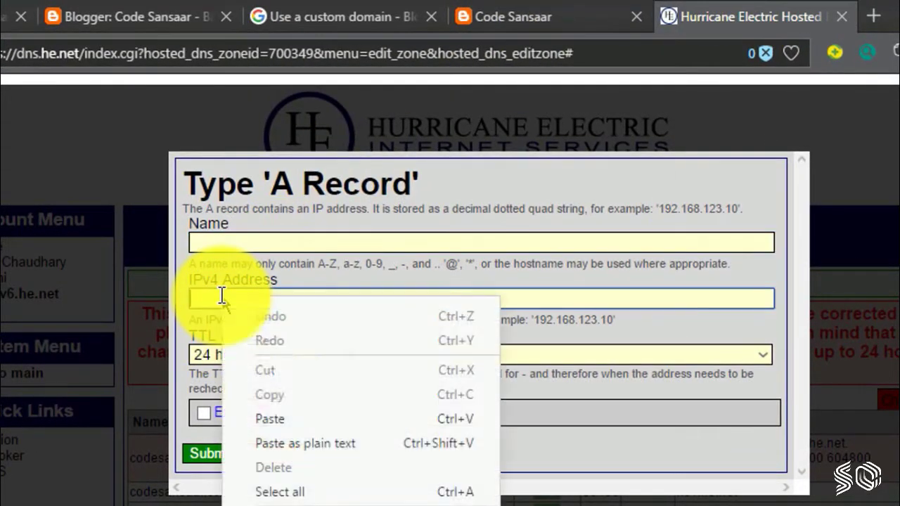
left_click(290, 423)
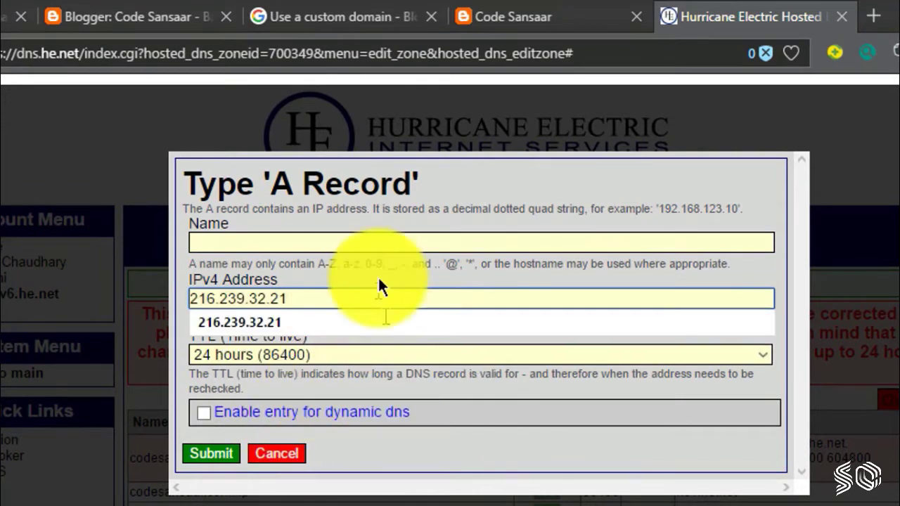
left_click(358, 245)
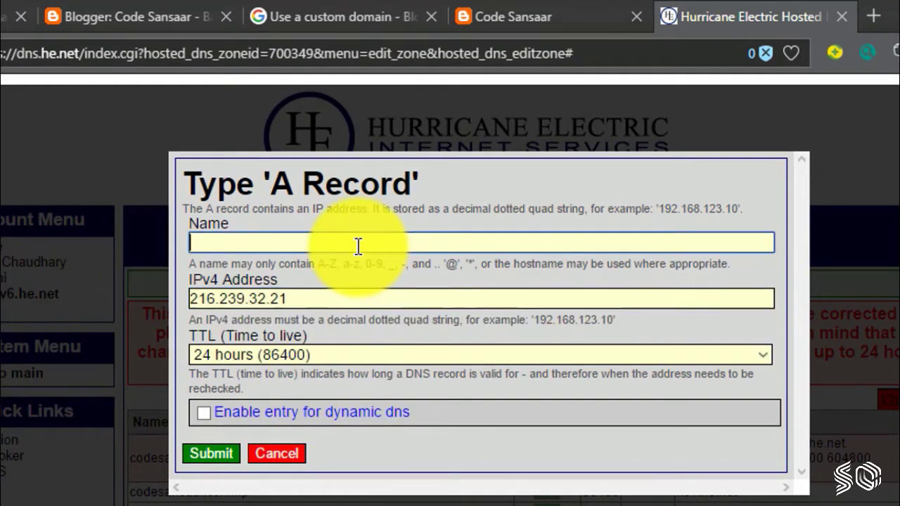
left_click(225, 454)
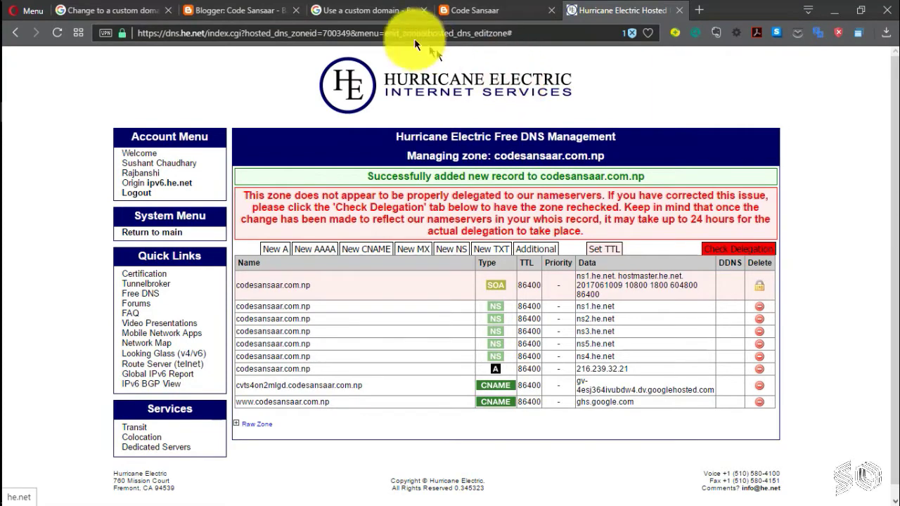
left_click(369, 11)
left_click_drag(224, 315, 170, 332)
Step: Add an A record pointing to 216.239.34.21
left_click(229, 303)
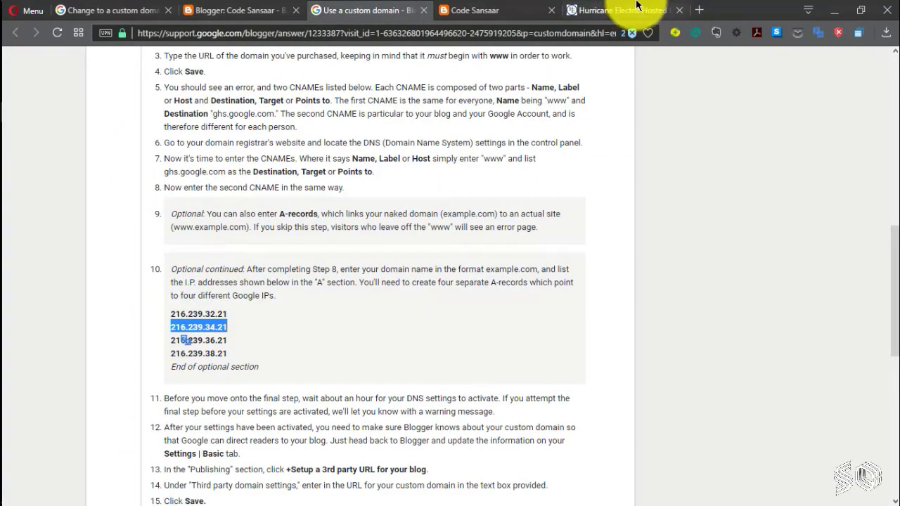
left_click(631, 9)
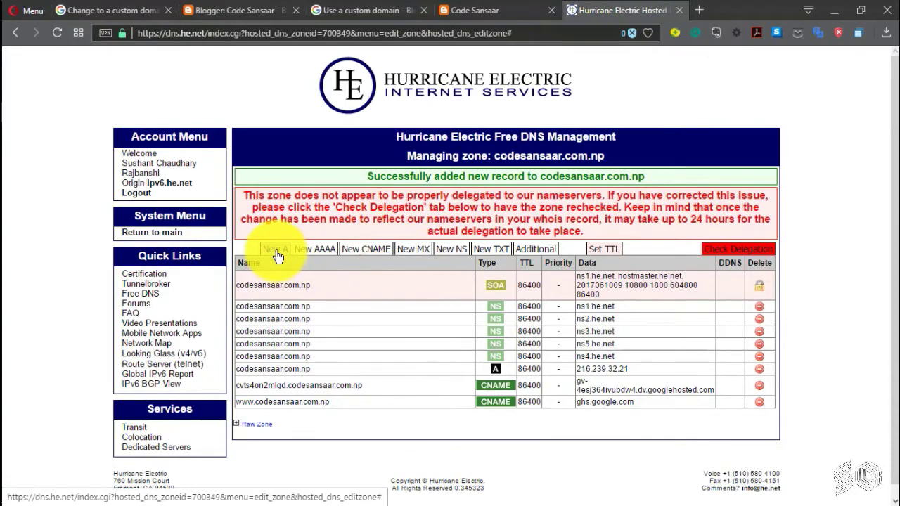
left_click(275, 250)
right_click(302, 189)
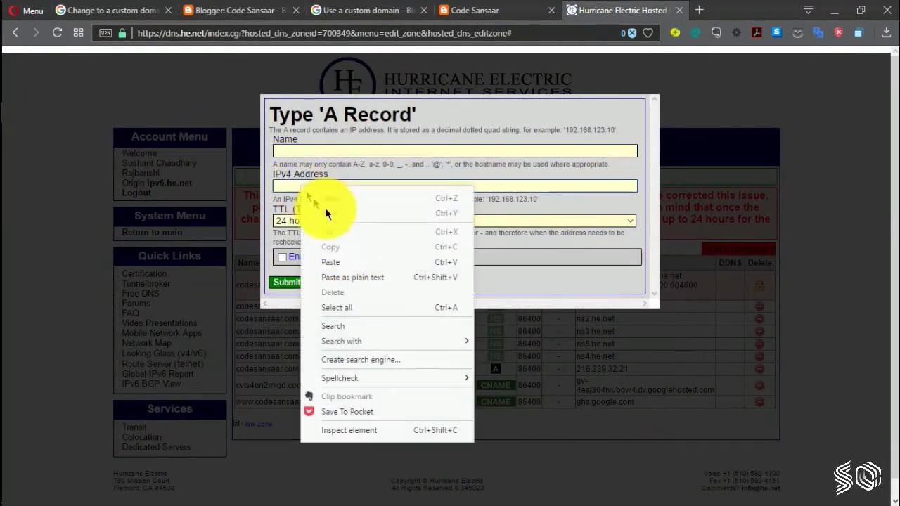
left_click(339, 261)
left_click(286, 282)
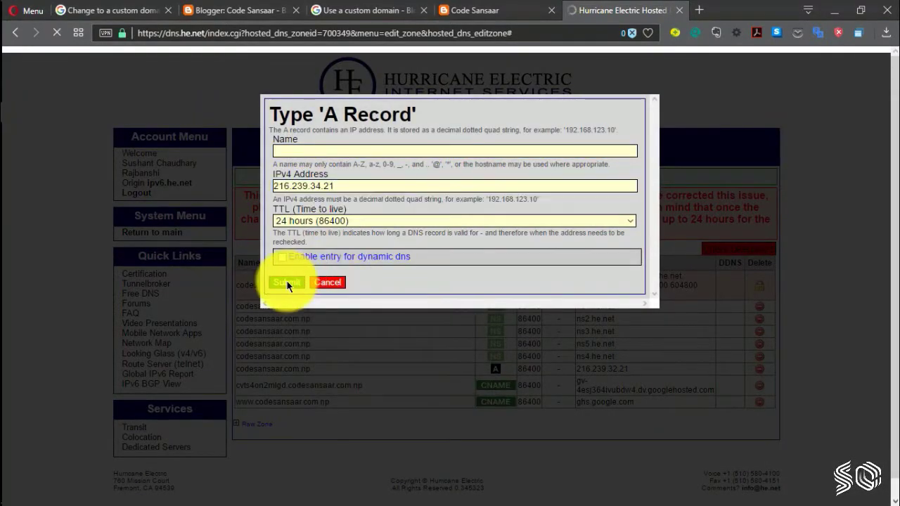
Step: Copy 216.239.36.21 from the help page and add it as another A record
left_click(279, 9)
left_click(475, 10)
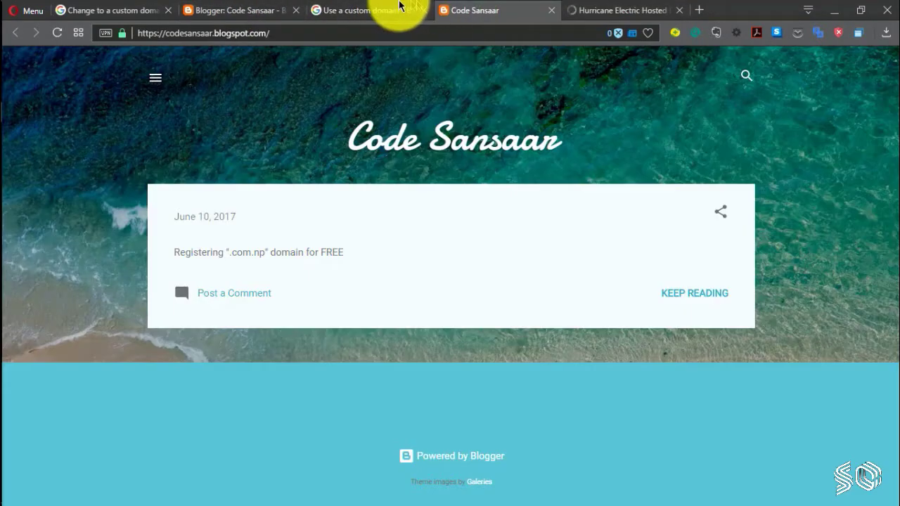
left_click(369, 10)
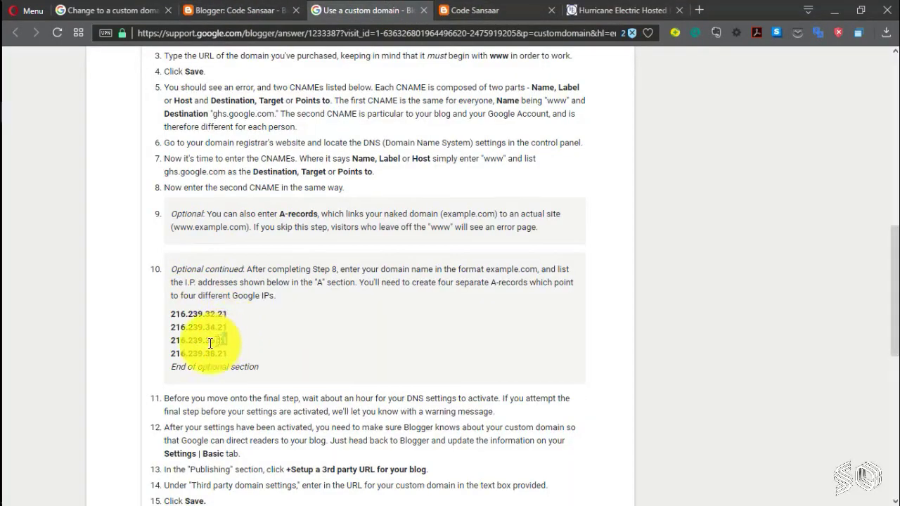
left_click_drag(228, 341, 166, 340)
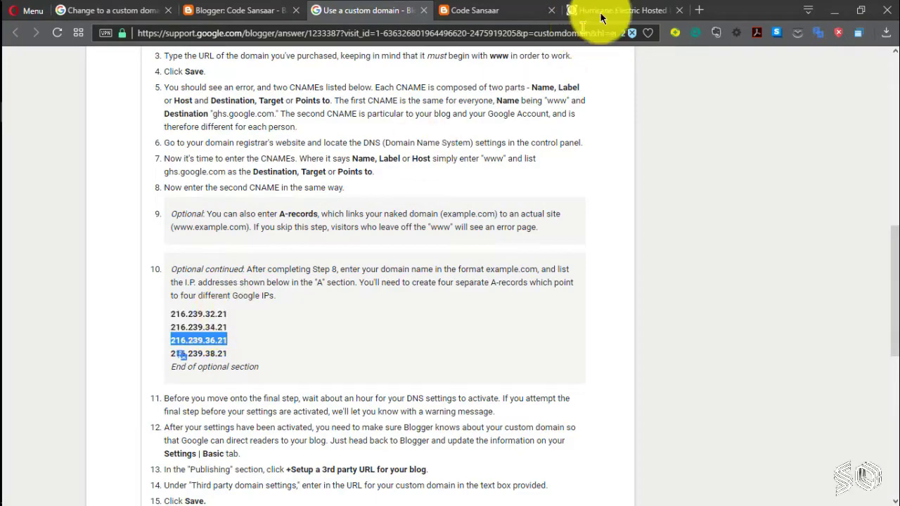
left_click(601, 13)
left_click(266, 250)
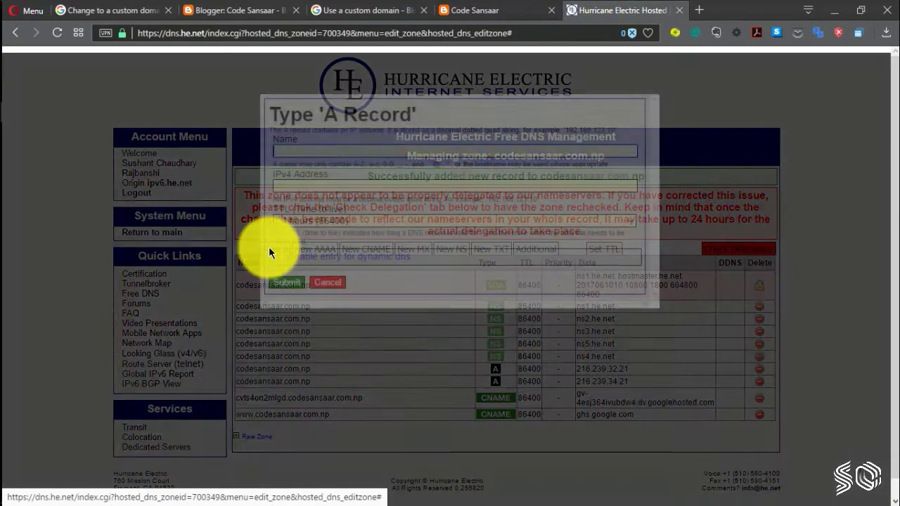
right_click(297, 184)
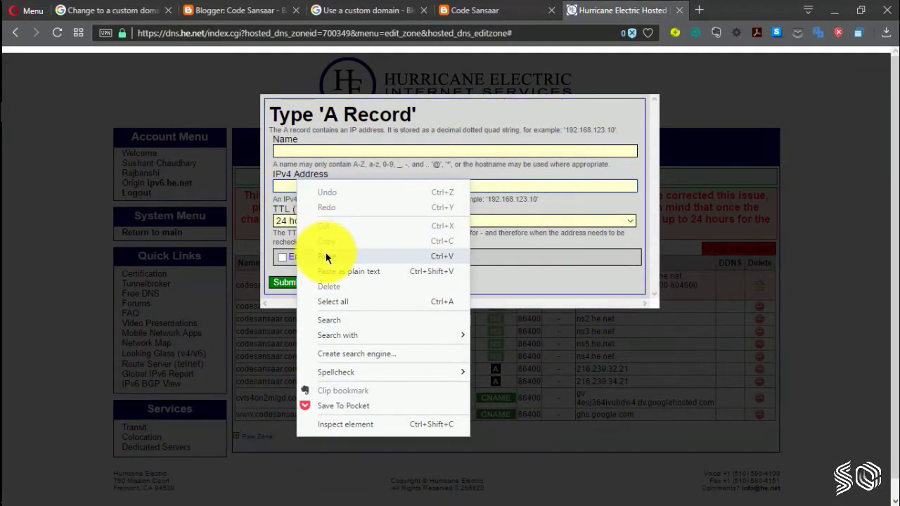
left_click(326, 256)
left_click(283, 280)
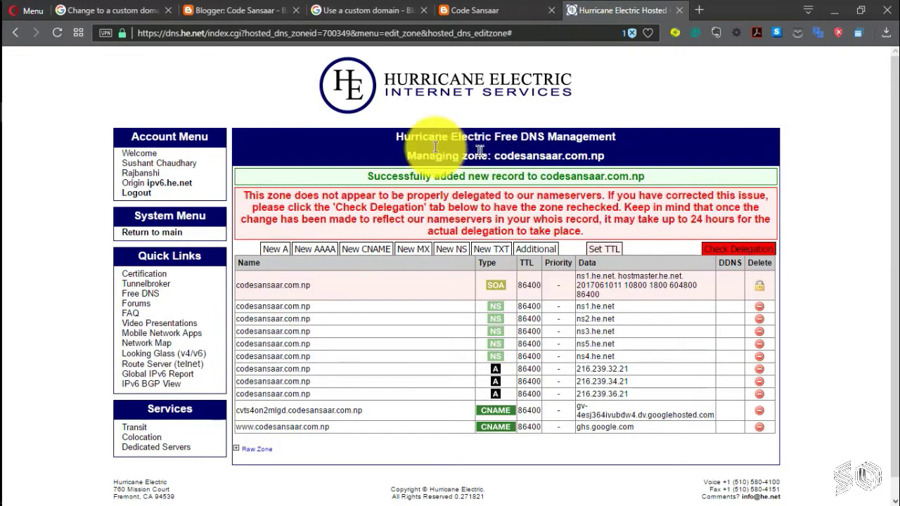
Step: Copy 216.239.38.21 and add it as the fourth A record
left_click(370, 10)
left_click_drag(227, 355, 192, 357)
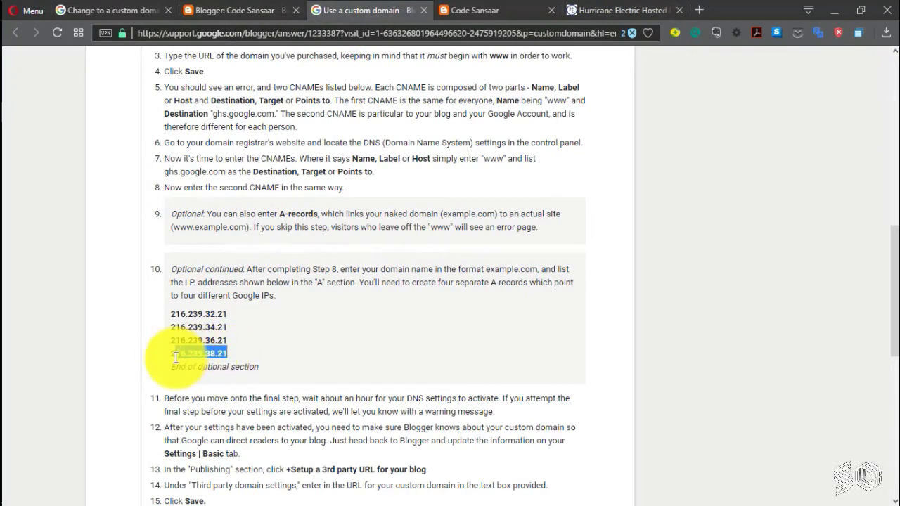
left_click(607, 7)
left_click(275, 251)
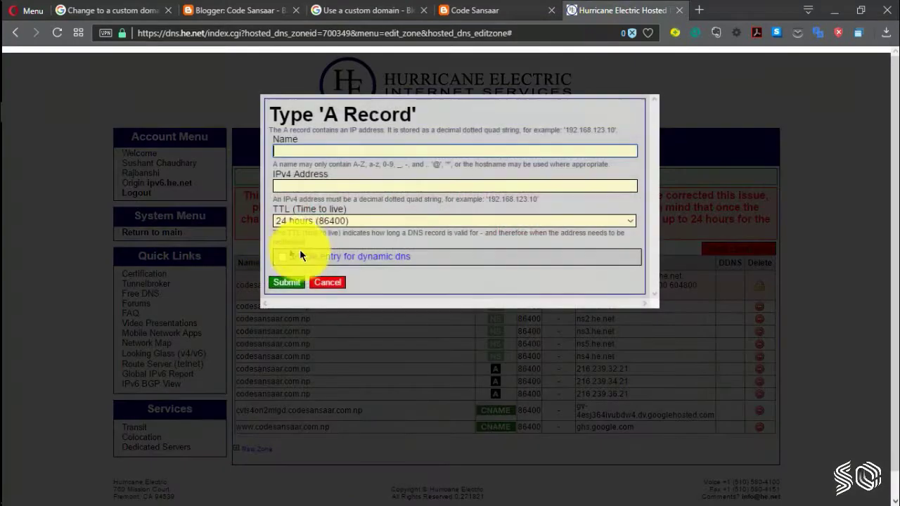
right_click(297, 183)
left_click(333, 264)
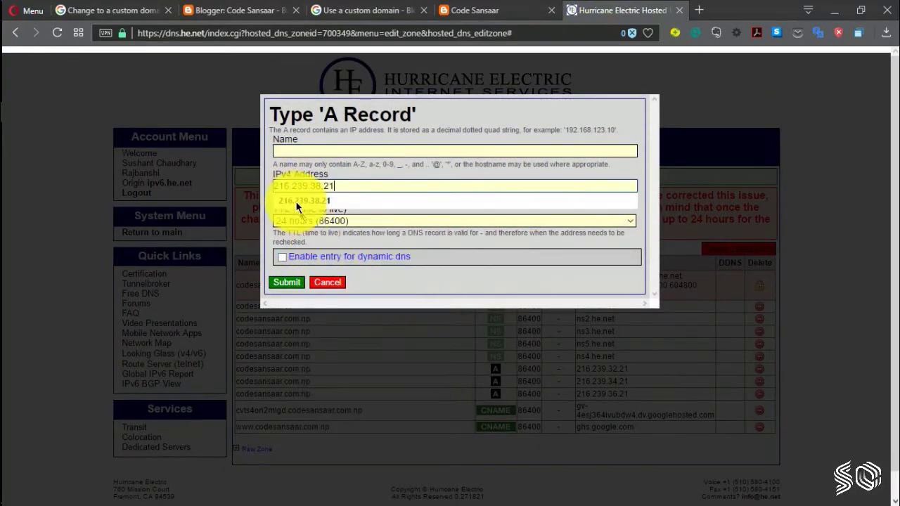
left_click(286, 281)
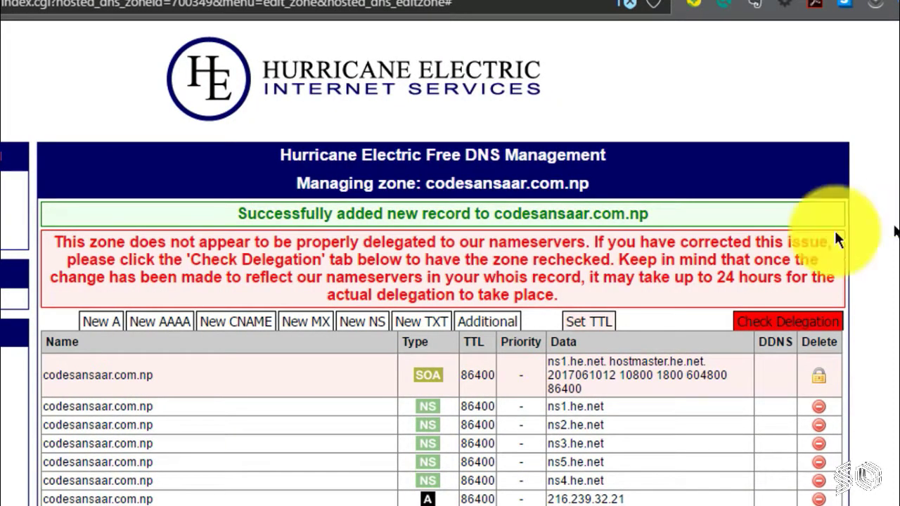
Step: Review the warning that delegation to ns1–ns5.he.net was not found, noting the 24-hour wait
left_click_drag(55, 244, 609, 258)
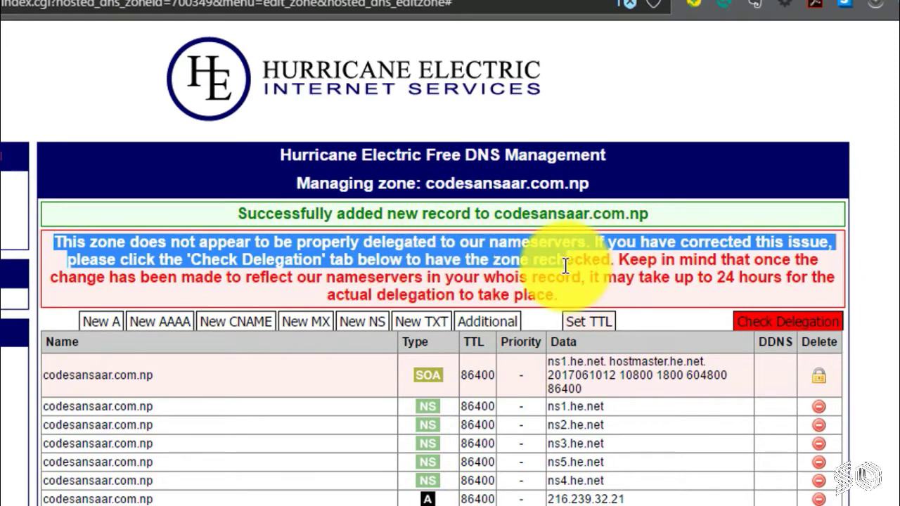
triple_click(583, 263)
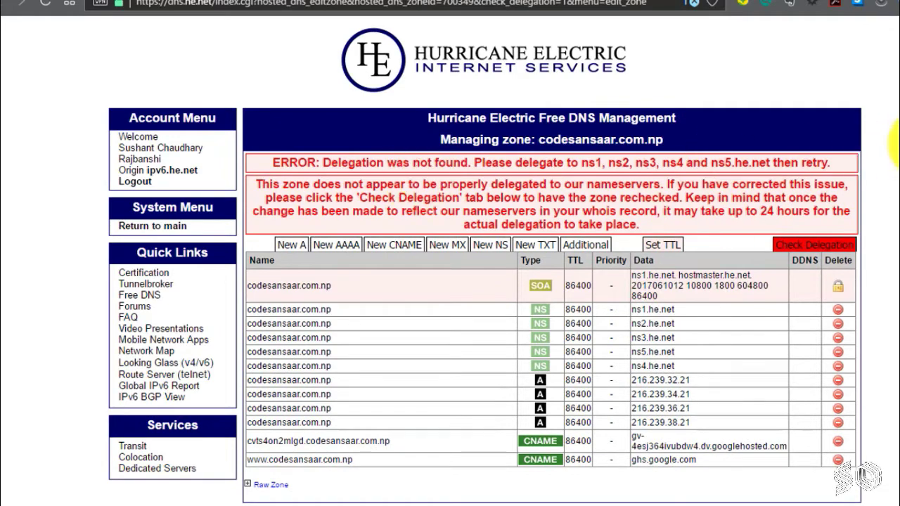
scroll(893, 144, "down", 1)
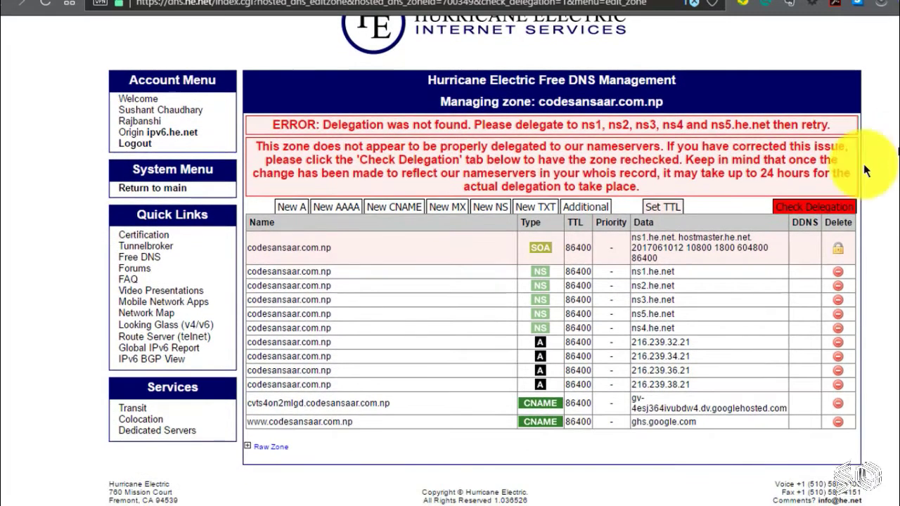
left_click_drag(760, 173, 812, 175)
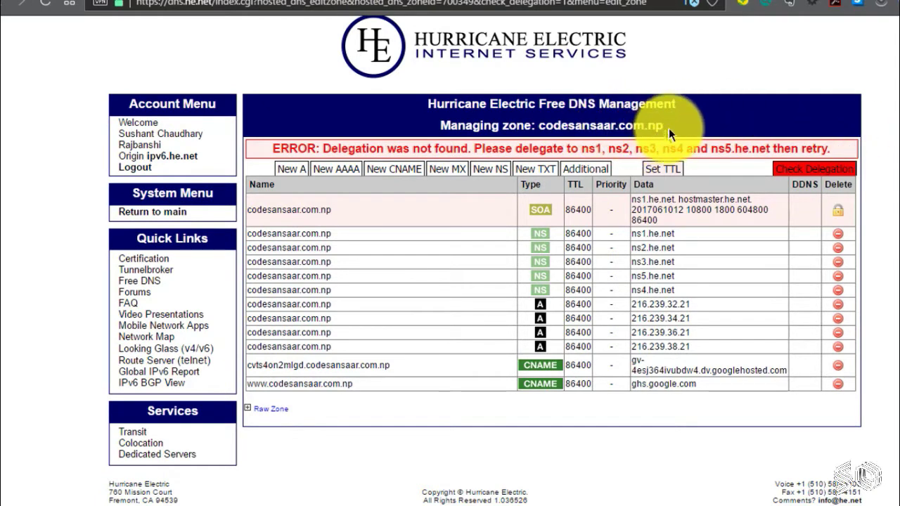
double_click(663, 127)
left_click(884, 111)
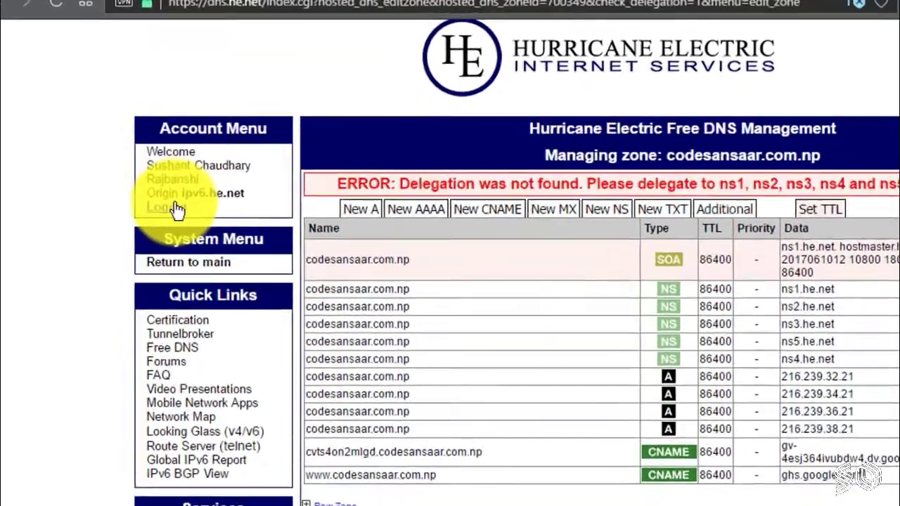
left_click(174, 209)
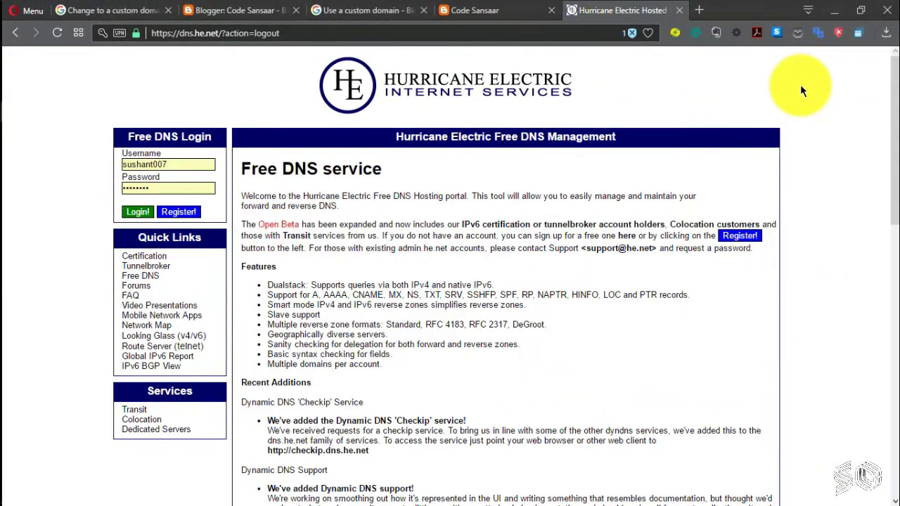
left_click(238, 10)
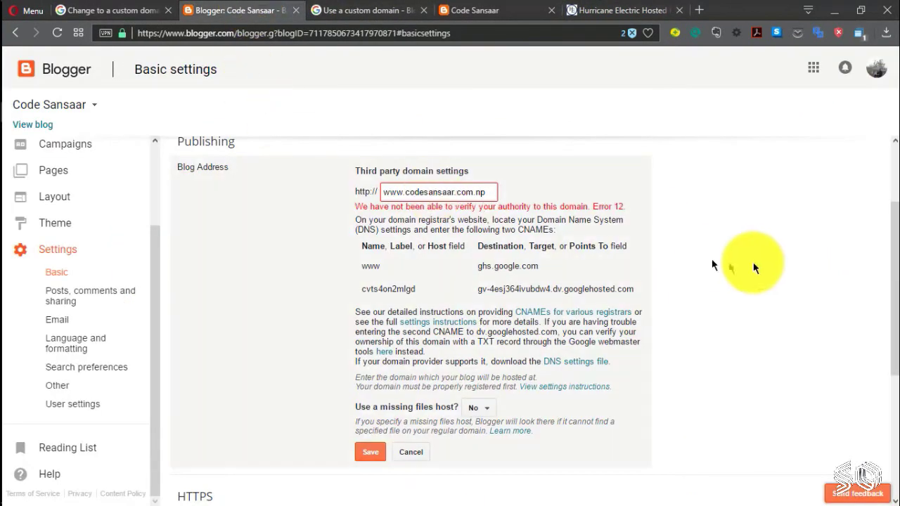
scroll(668, 310, "down", 2)
scroll(412, 361, "up", 1)
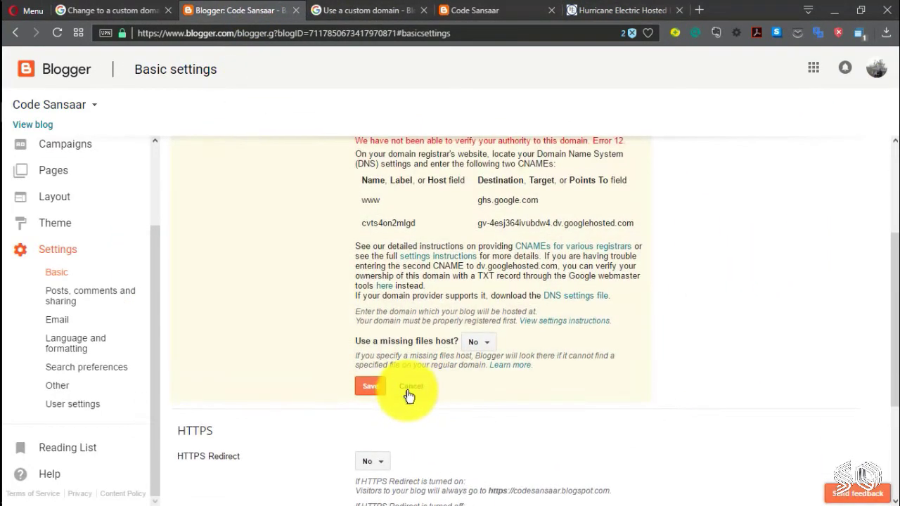
left_click(409, 389)
scroll(776, 239, "up", 3)
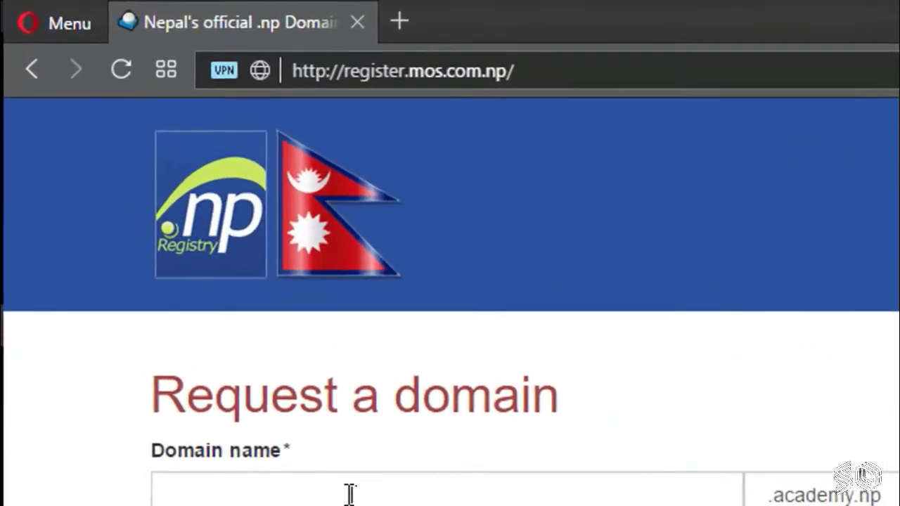
left_click(162, 232)
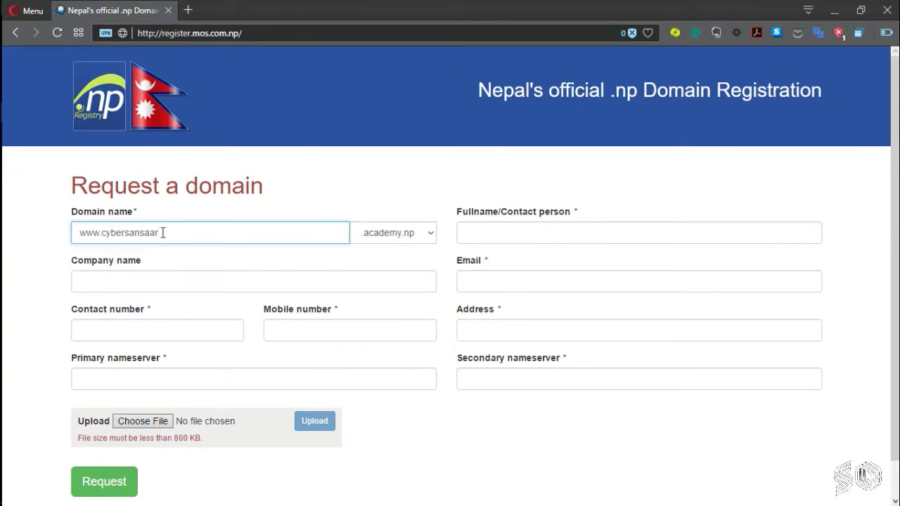
Step: Choose .com.np as the domain extension on the registration form
left_click(398, 232)
scroll(400, 366, "down", 6)
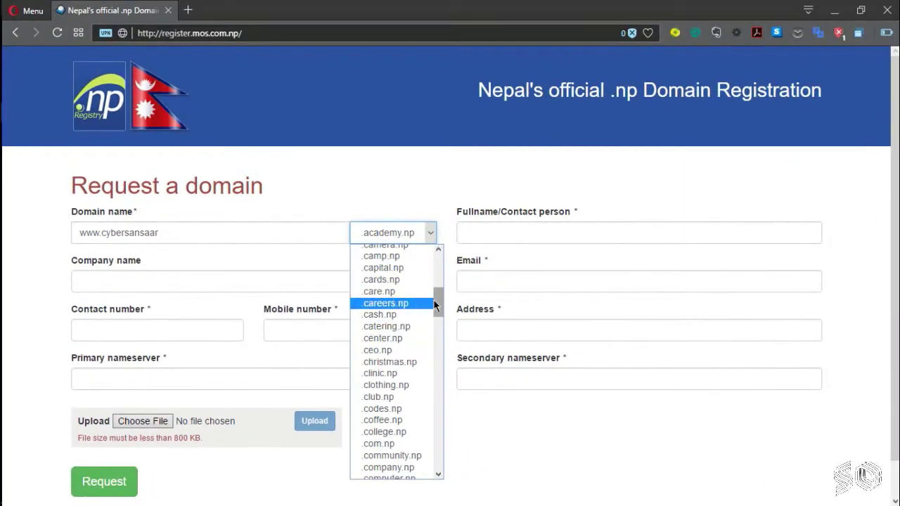
left_click_drag(568, 228, 570, 270)
left_click_drag(438, 332, 438, 289)
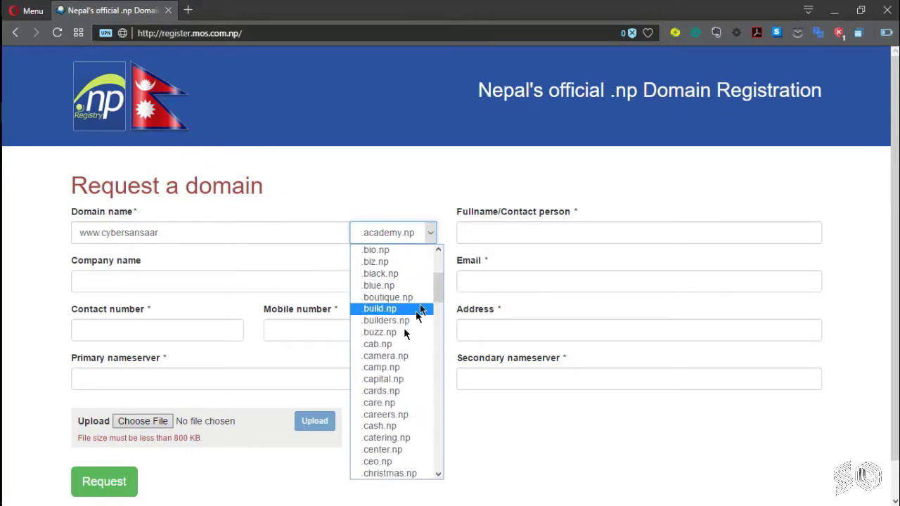
scroll(398, 343, "down", 4)
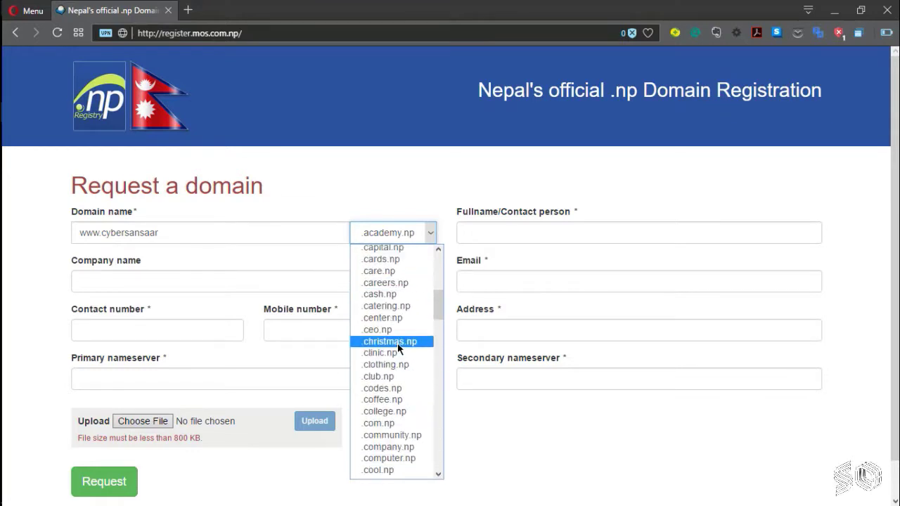
left_click(386, 423)
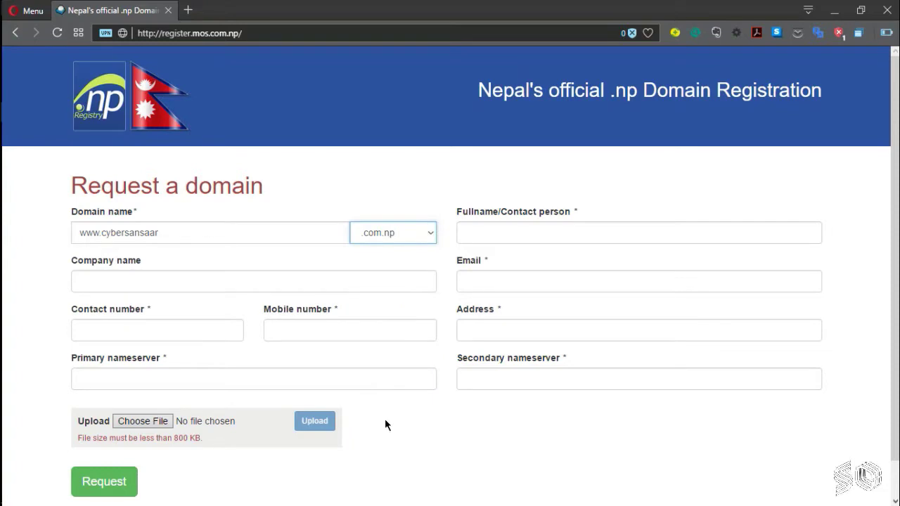
Step: Fill in the contact person's full name, e-mail, contact and mobile numbers, and address
left_click(551, 238)
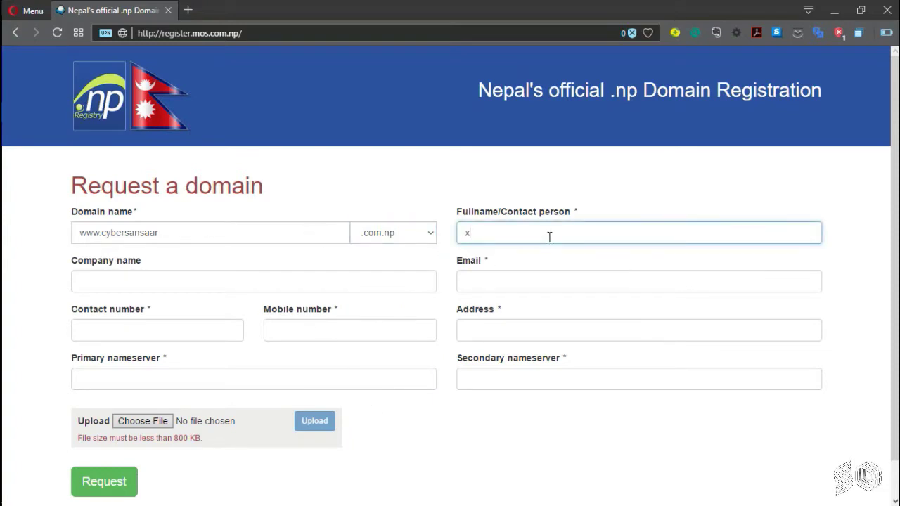
type("xxxxxxxxxx-xxxxxxx-xxxxxx-xxxxxxxxx")
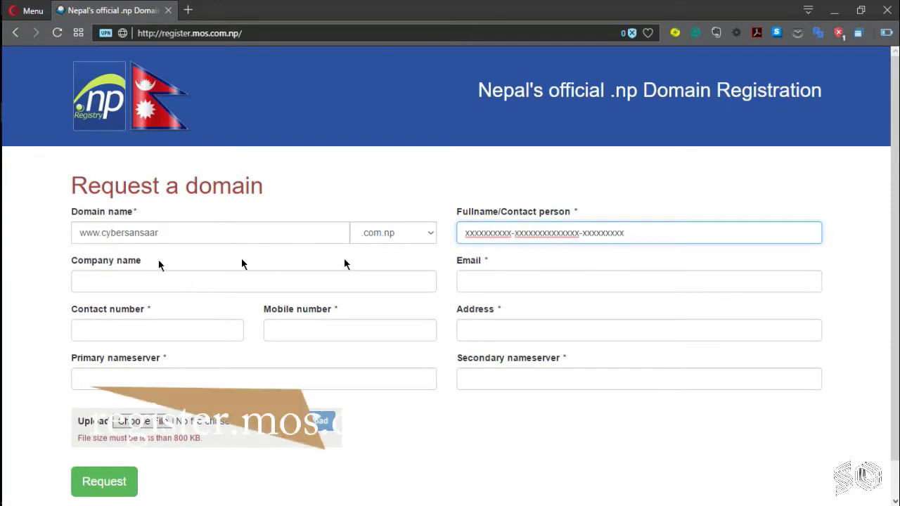
left_click(575, 283)
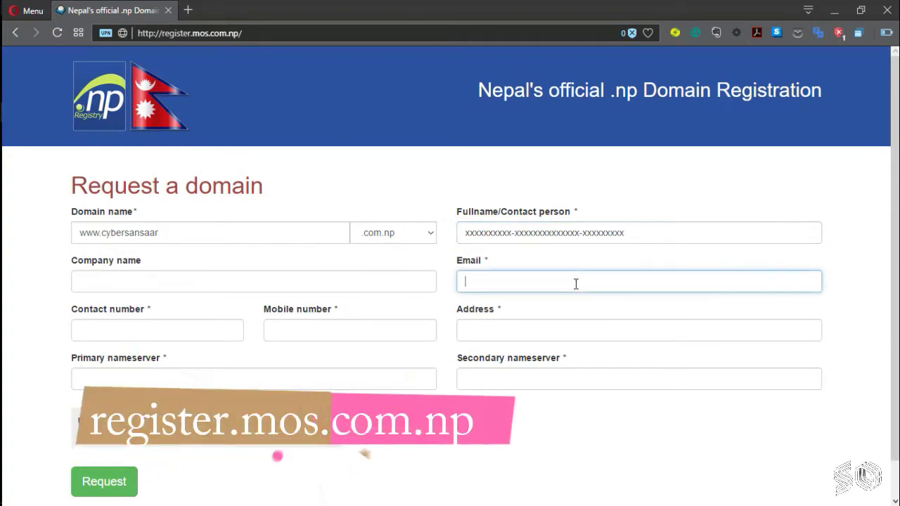
type("xxxxxx-xxxxxxxx@gmail.com")
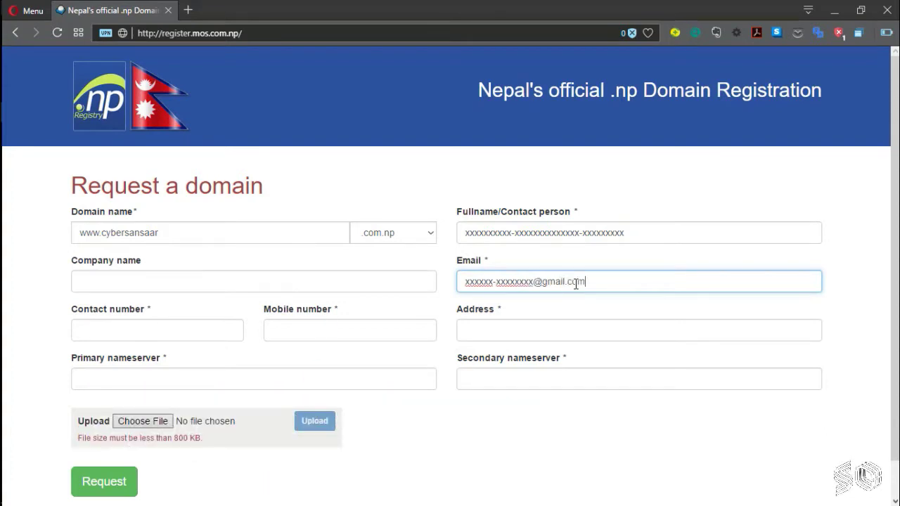
key("Tab")
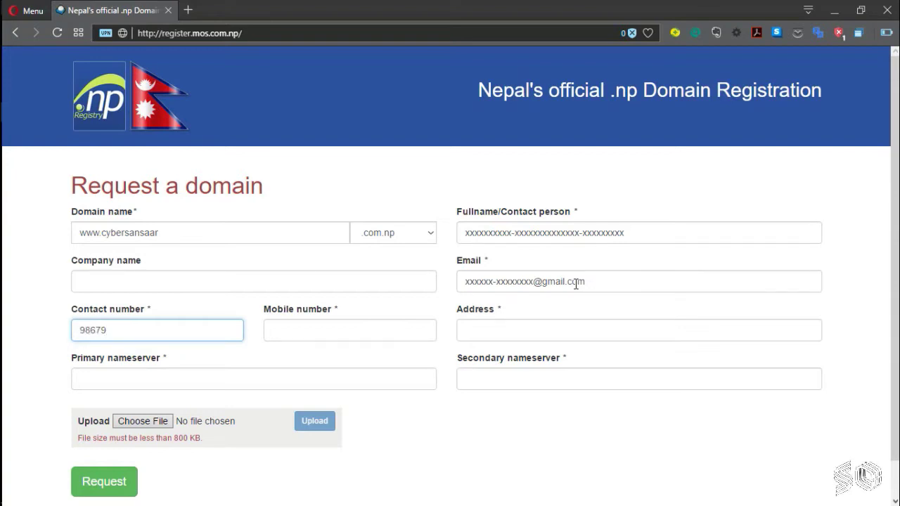
key("Tab")
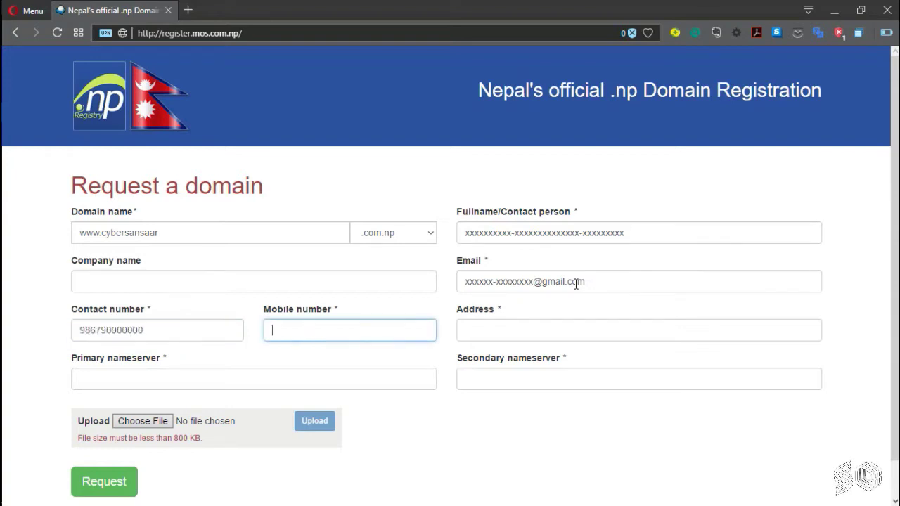
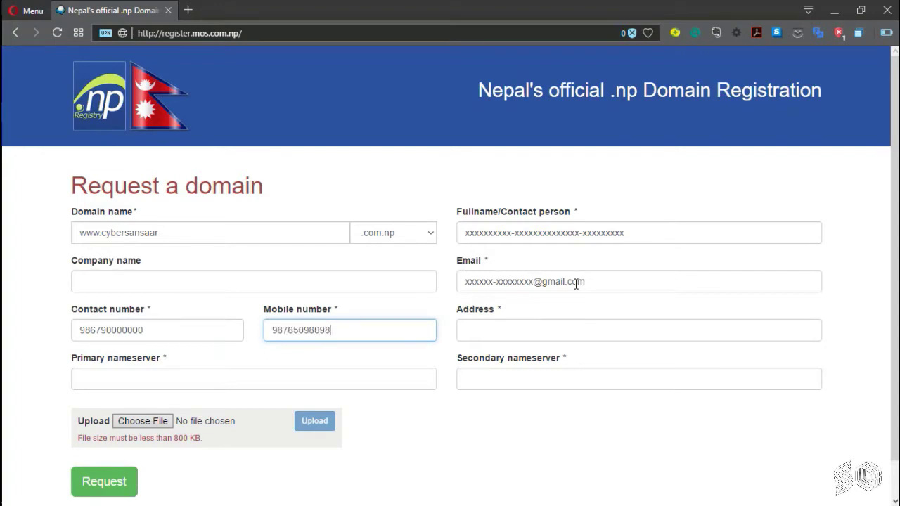
type("90")
key("Tab")
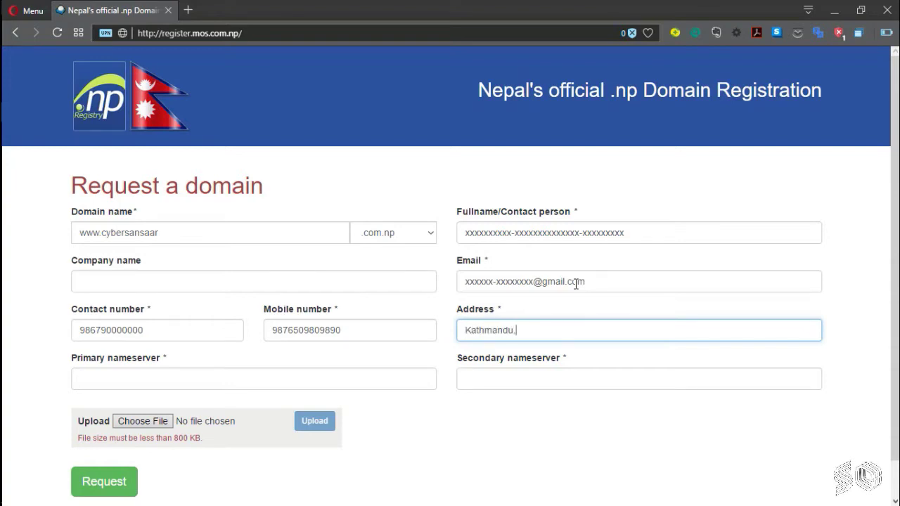
key("Tab")
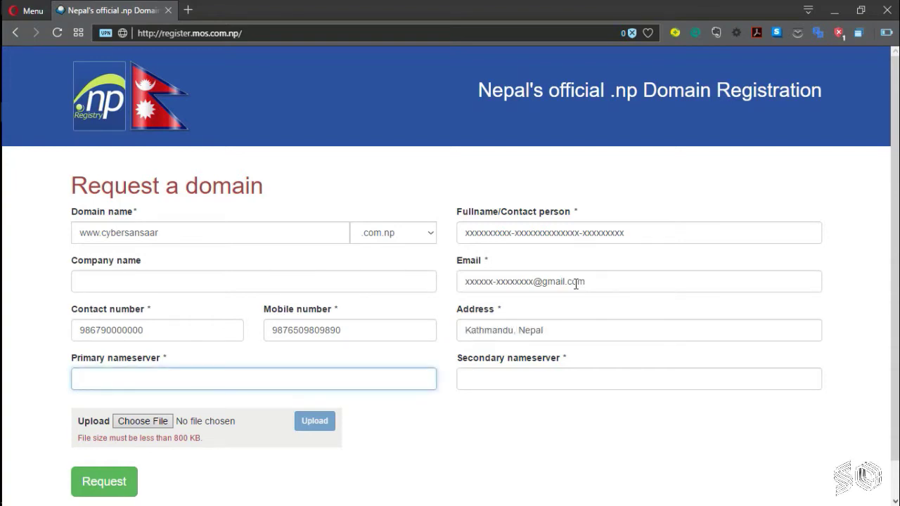
left_click_drag(188, 358, 67, 354)
left_click(213, 365)
Step: Load the Hurricane Electric DNS site in a new tab and open the codesansaar.com.np zone's records
left_click(188, 10)
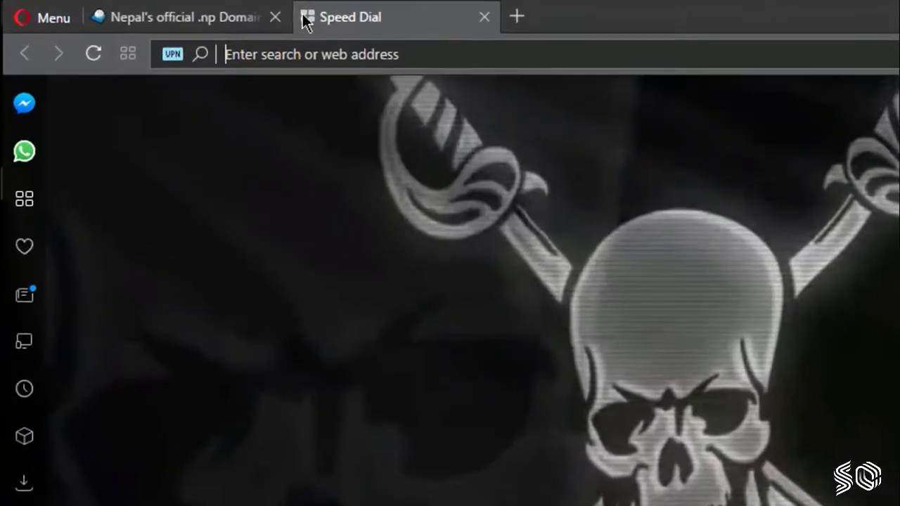
type("dns.he.net")
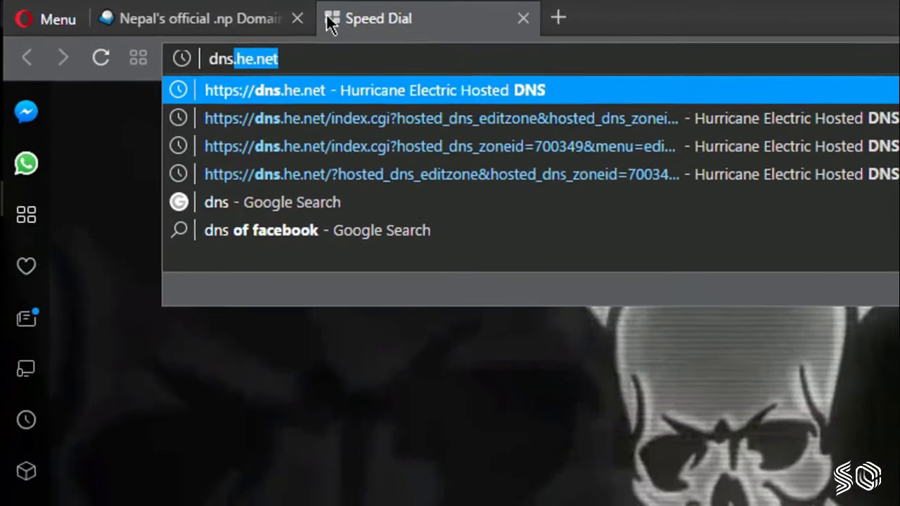
key("Return")
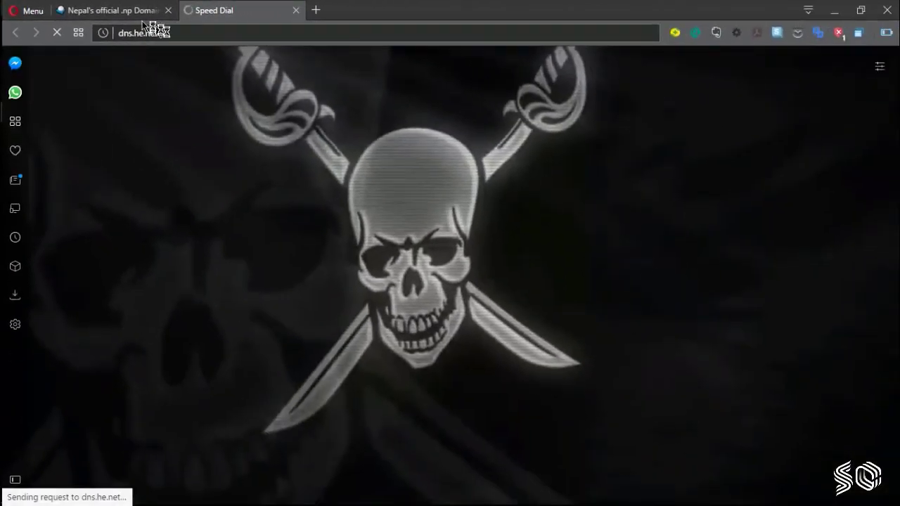
left_click(133, 14)
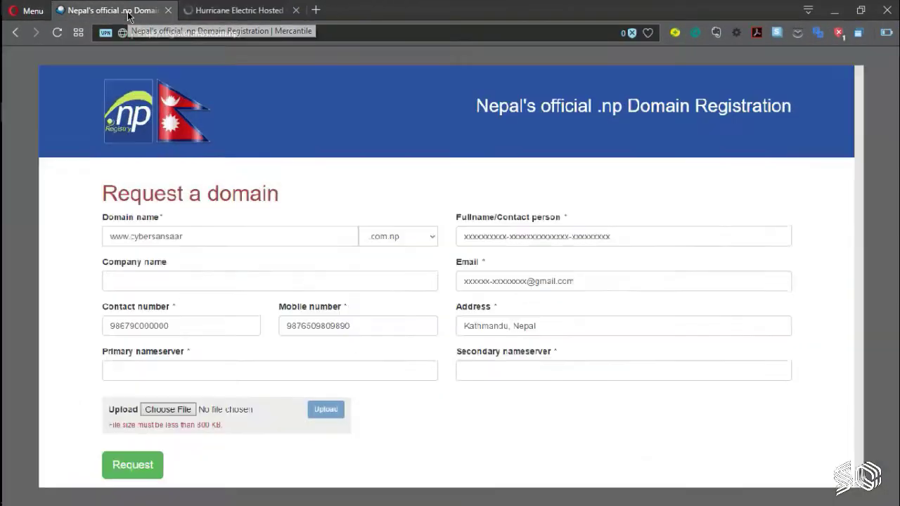
scroll(746, 386, "down", 1)
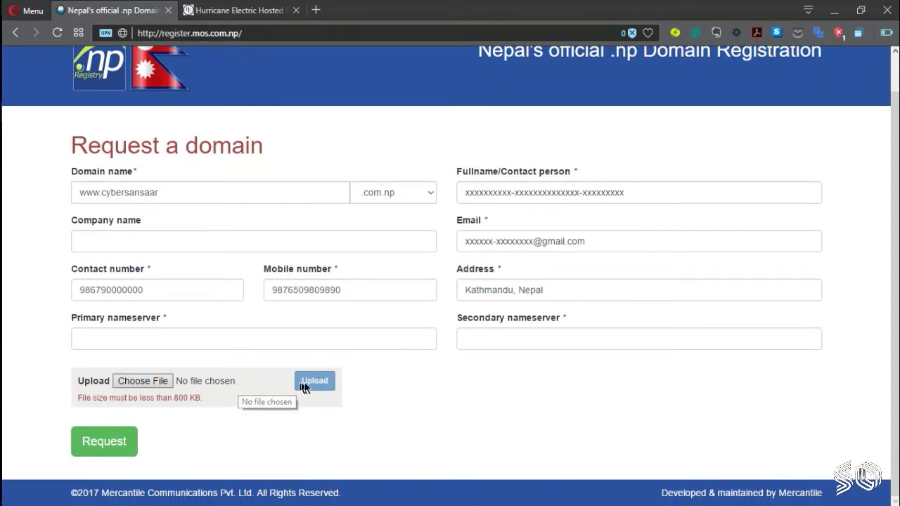
left_click(245, 7)
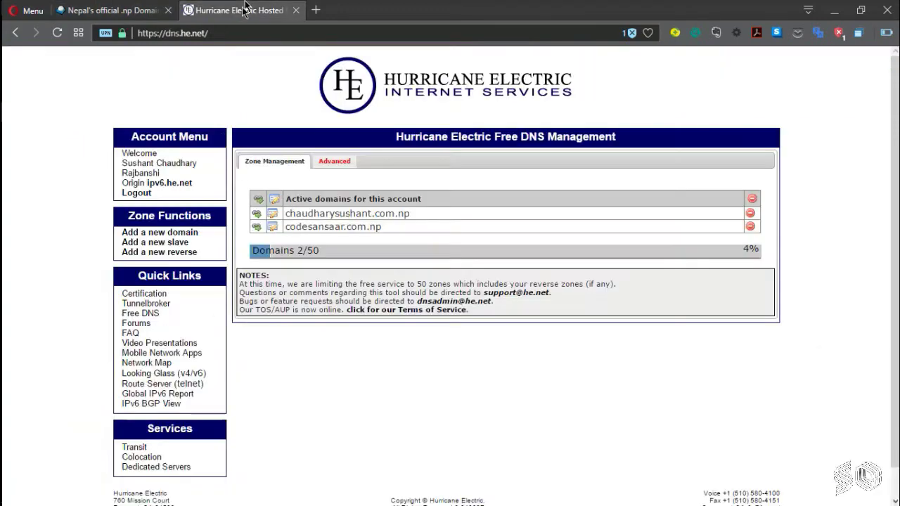
left_click(274, 228)
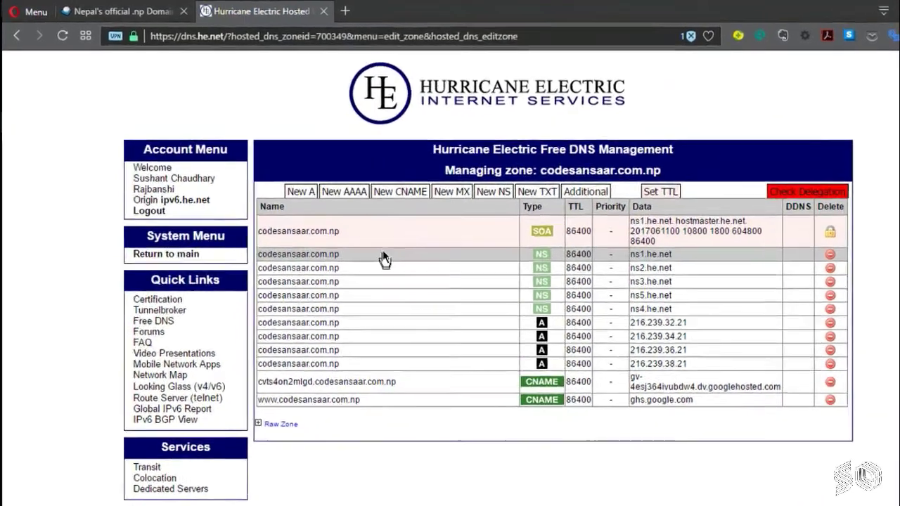
Step: Copy ns1.he.net from its NS record into the form's Primary nameserver field
left_click(347, 232)
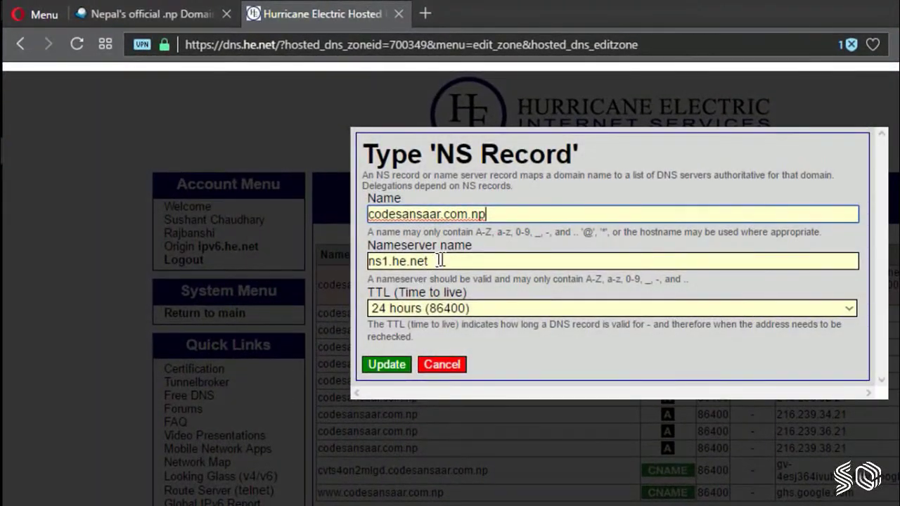
double_click(422, 261)
key("ctrl+c")
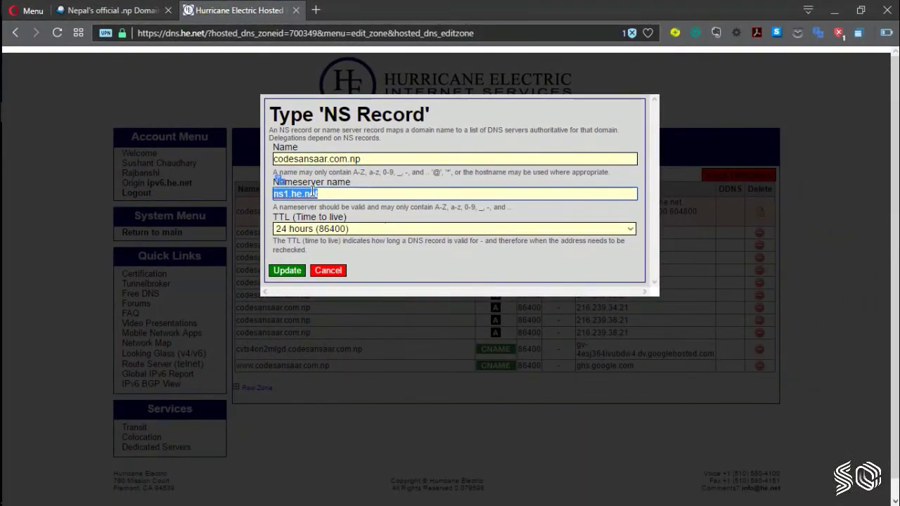
left_click(129, 11)
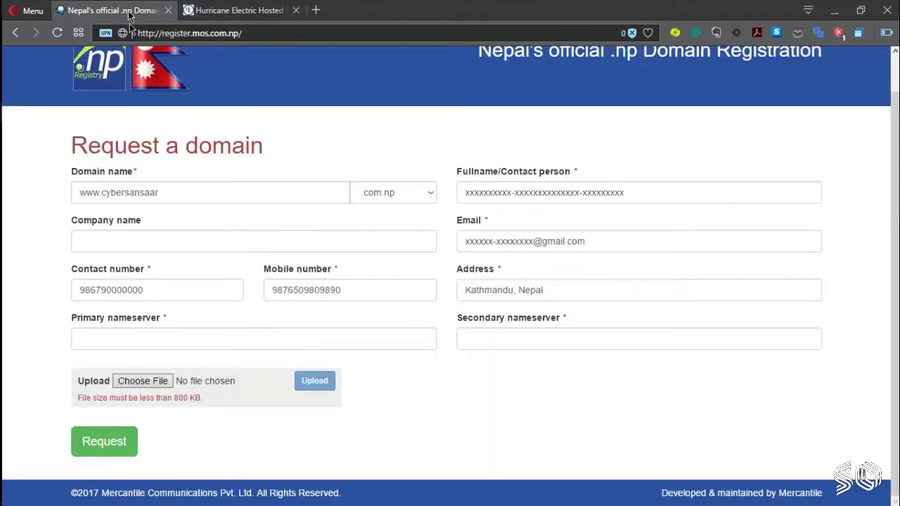
left_click(142, 338)
key("ctrl+v")
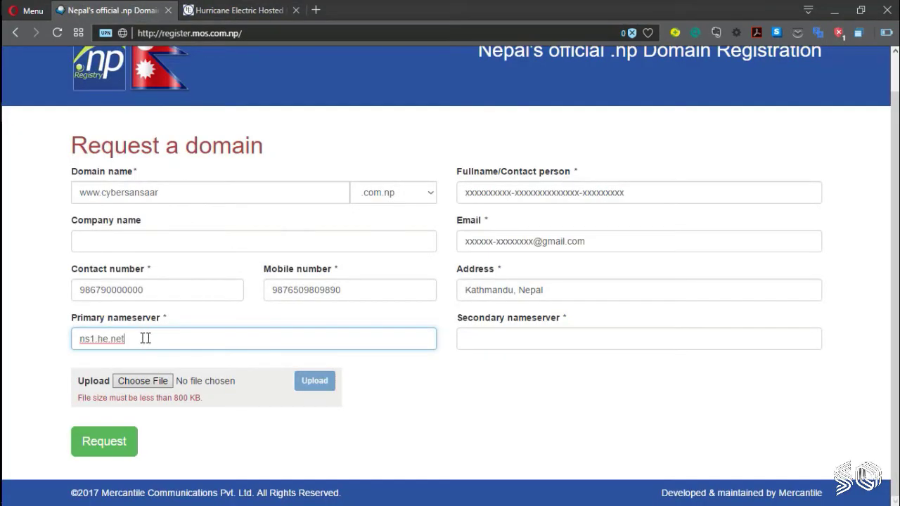
left_click(239, 10)
left_click(327, 270)
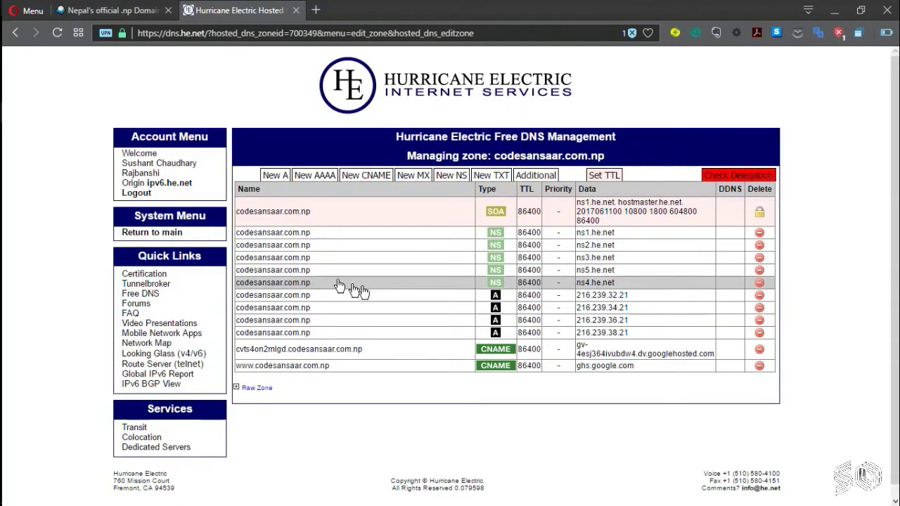
Step: Copy ns2.he.net from its NS record into the form's Secondary nameserver field
left_click(459, 247)
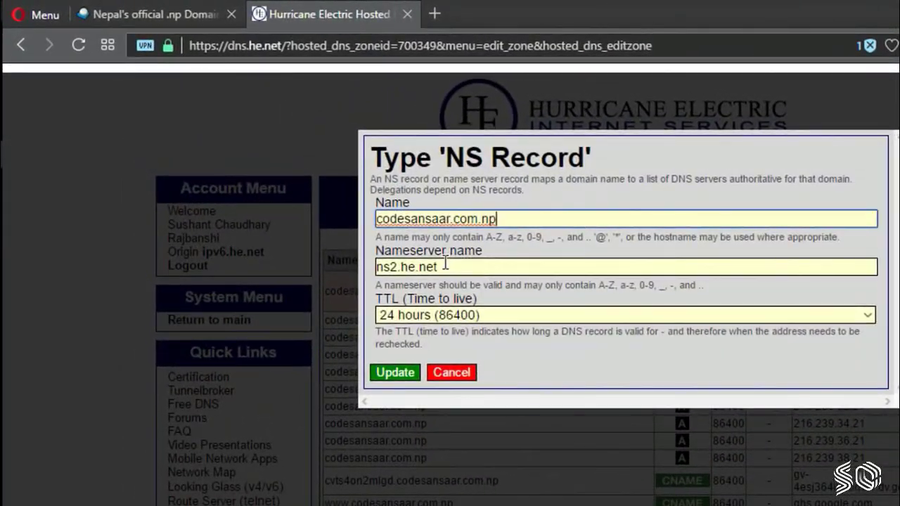
left_click_drag(345, 210, 294, 208)
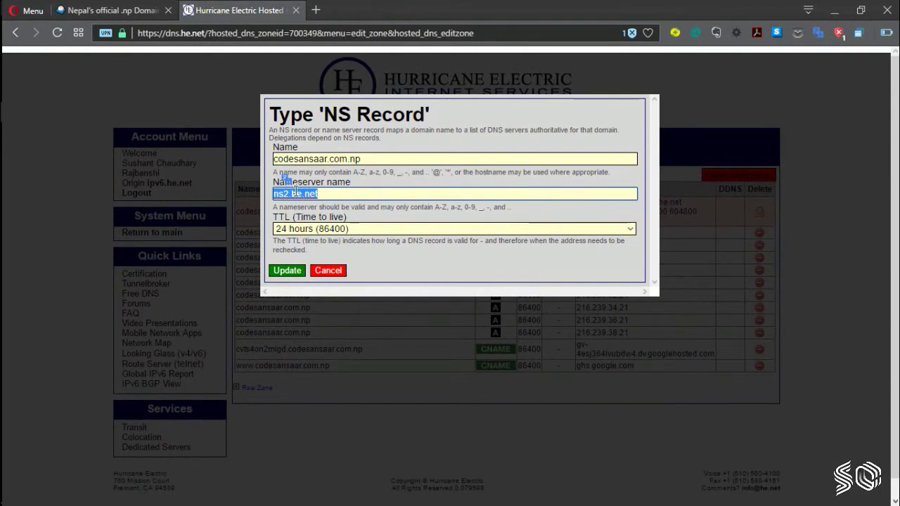
right_click(296, 192)
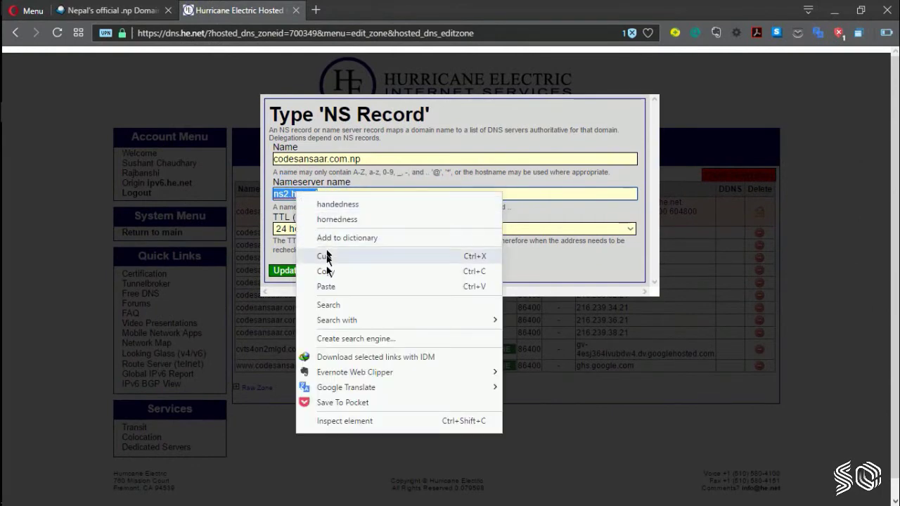
left_click(324, 258)
left_click(142, 7)
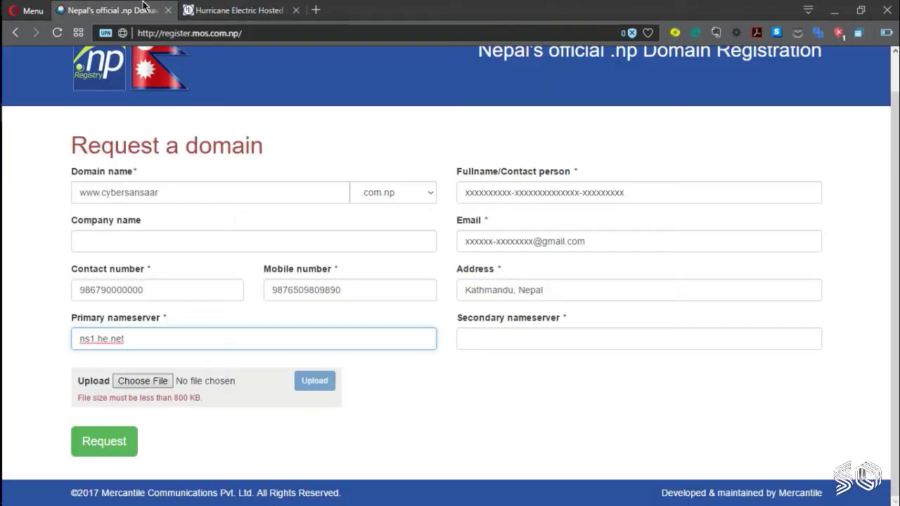
right_click(499, 341)
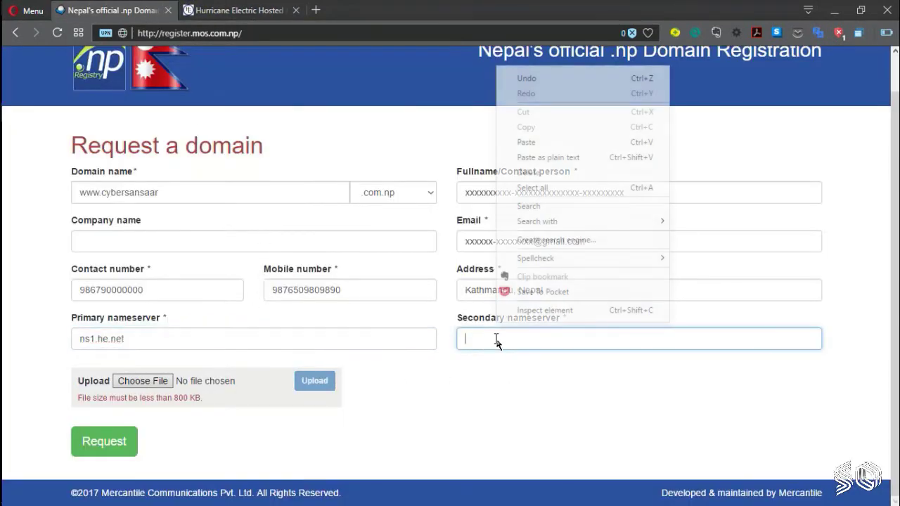
left_click(528, 142)
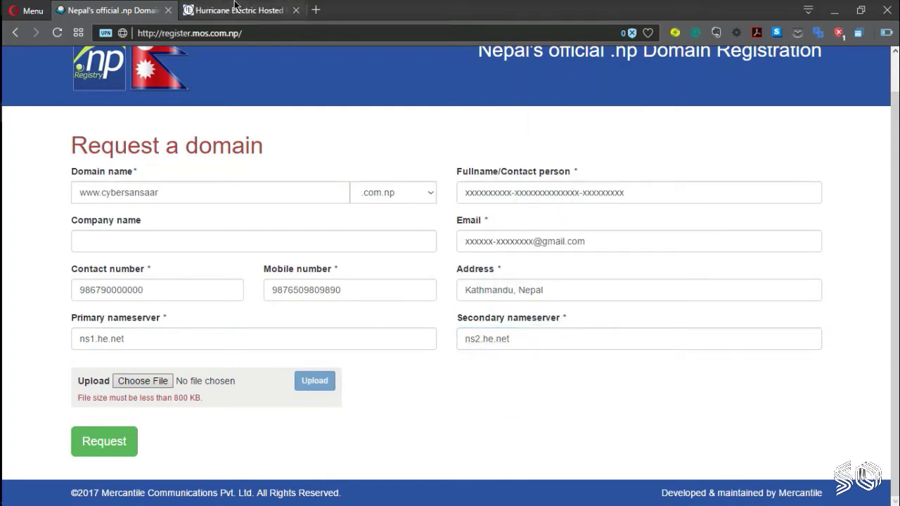
left_click(236, 6)
left_click(330, 270)
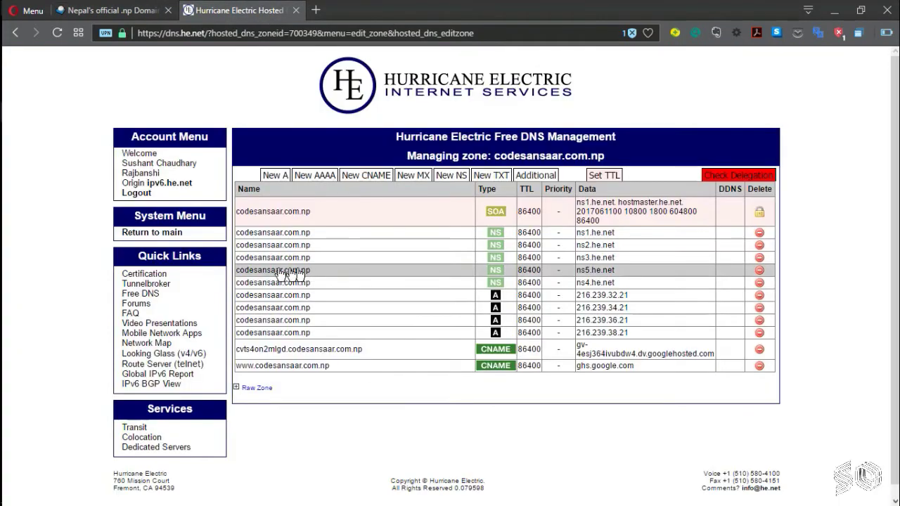
left_click(145, 6)
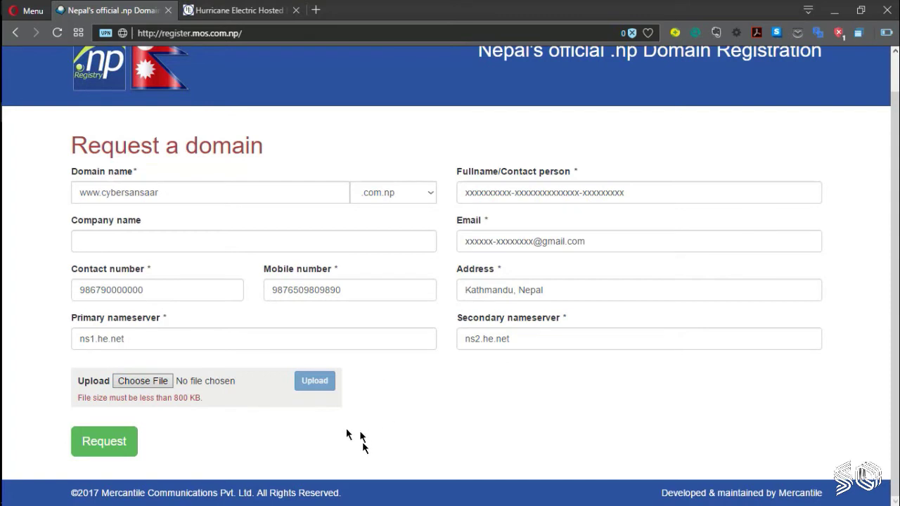
Step: Submit the .np domain request with nameservers ns1.he.net and ns2.he.net
left_click_drag(287, 367, 349, 404)
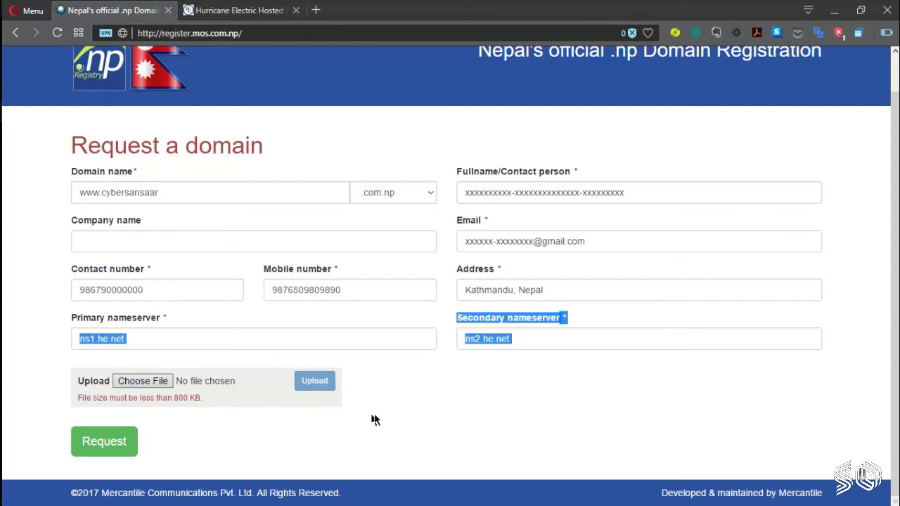
left_click(357, 404)
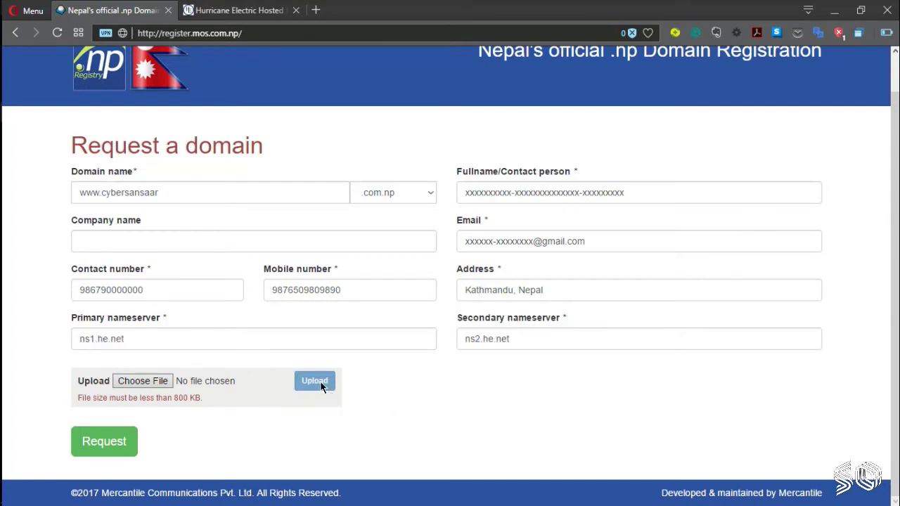
left_click(99, 444)
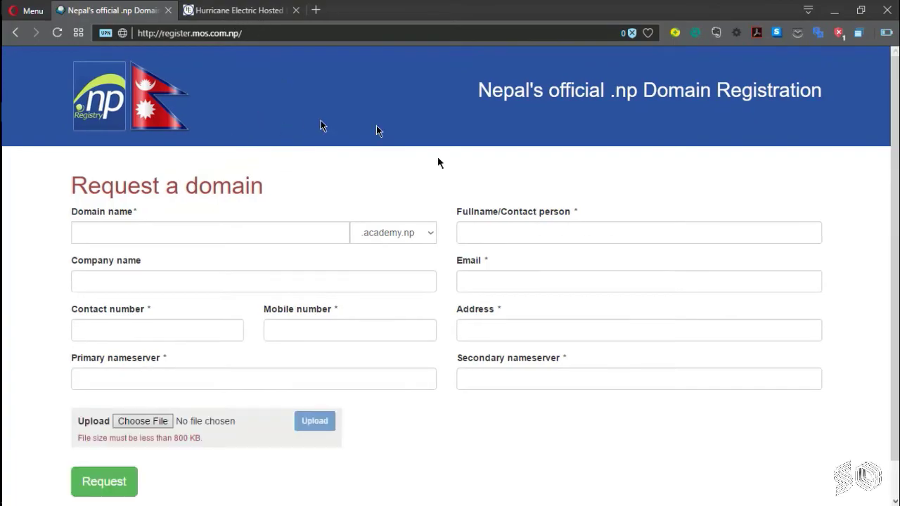
Step: Check the codesansaar.com.np zone's delegation in Hurricane Electric, then log out
left_click(235, 10)
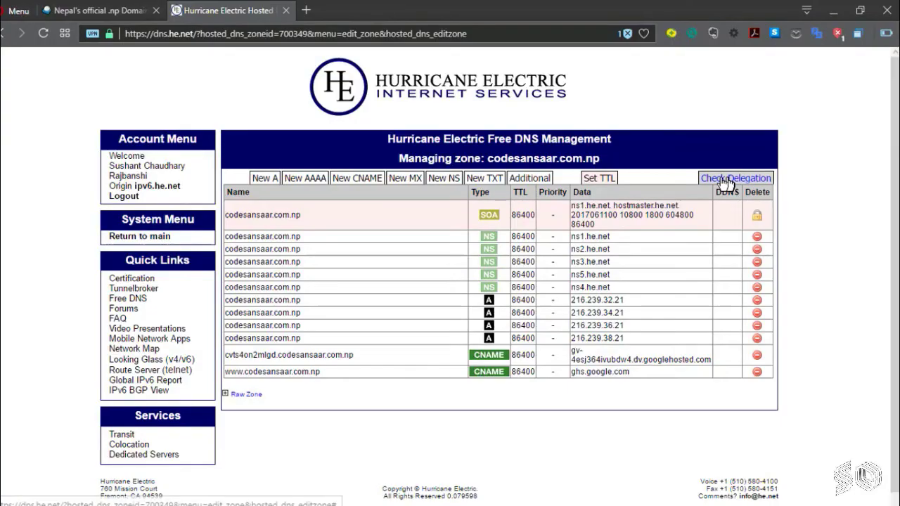
left_click(735, 176)
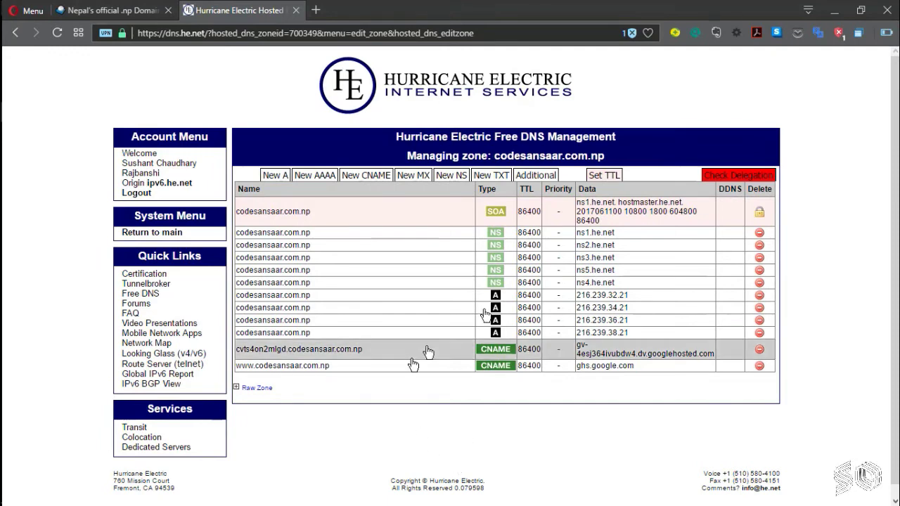
left_click(137, 194)
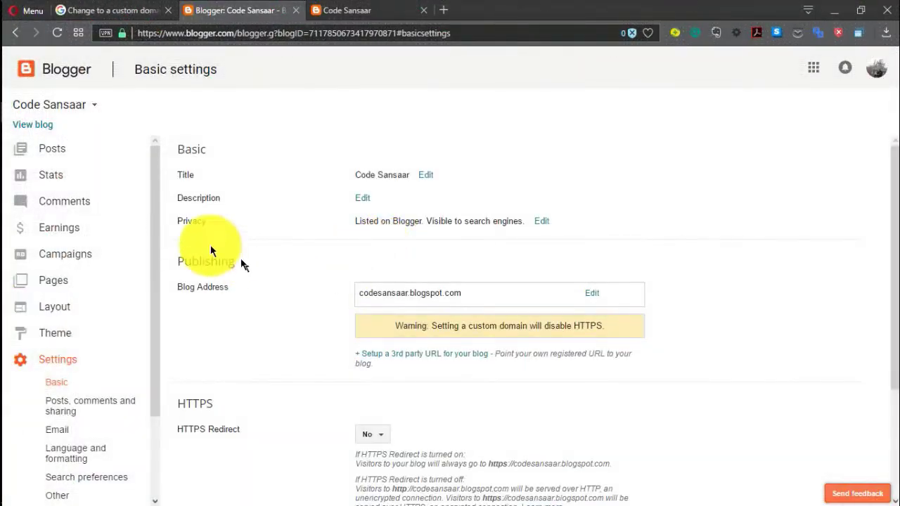
Step: Enter codesansaar.com.np as Blogger's third-party domain, fixing the typo in its ending, and save
left_click_drag(154, 232, 155, 327)
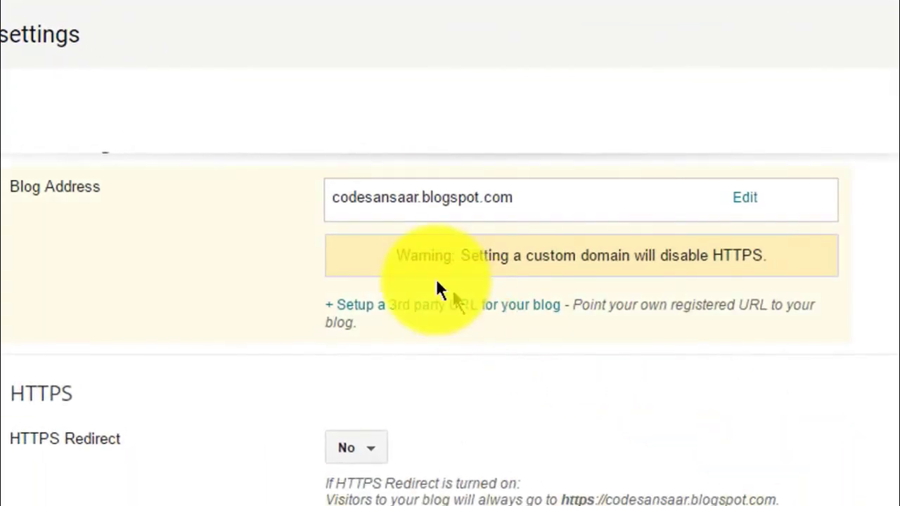
scroll(436, 288, "up", 2)
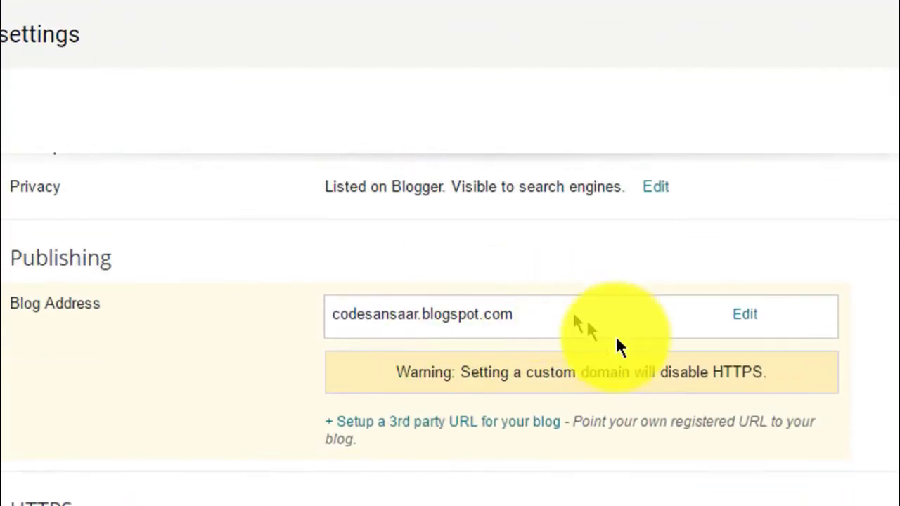
left_click_drag(525, 323, 333, 314)
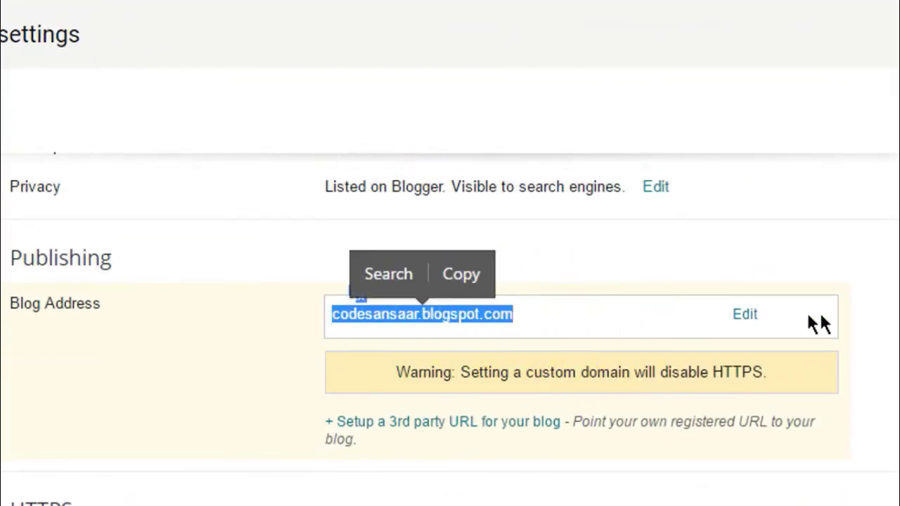
left_click(190, 315)
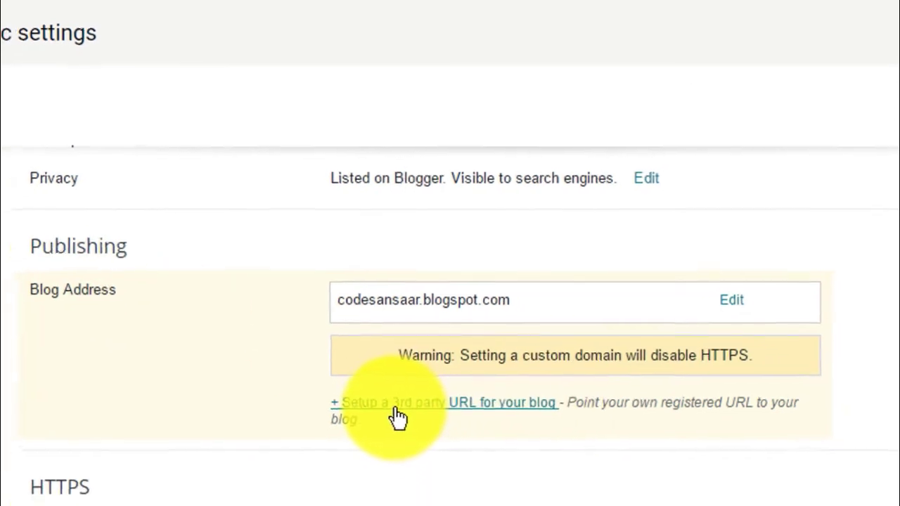
left_click(397, 414)
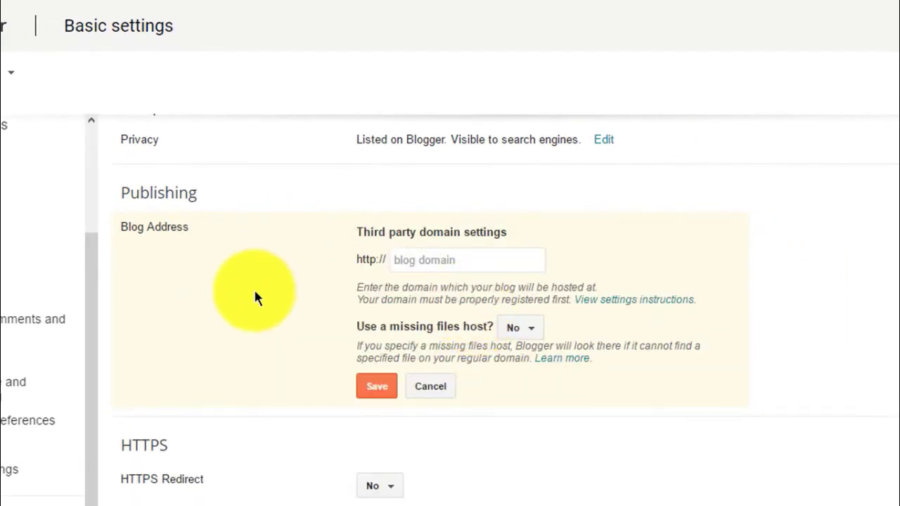
left_click(458, 263)
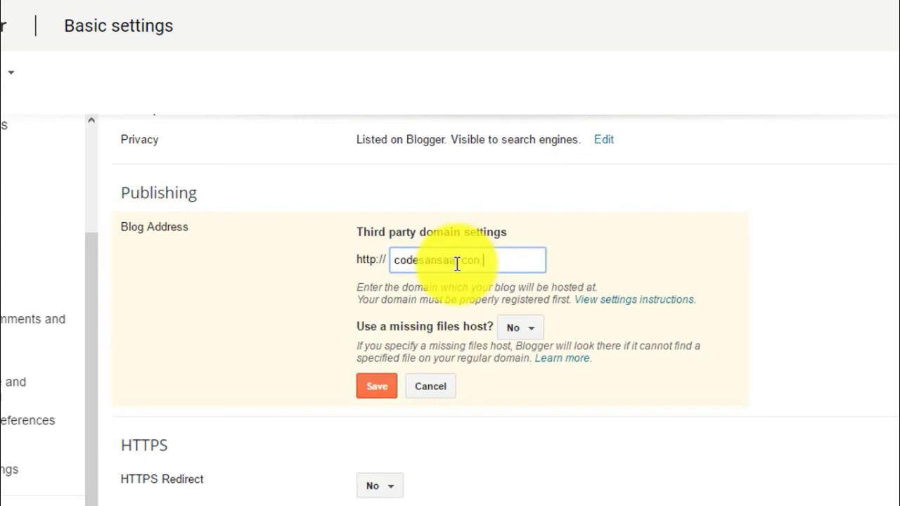
key("BackSpace")
type("m.np")
left_click(786, 261)
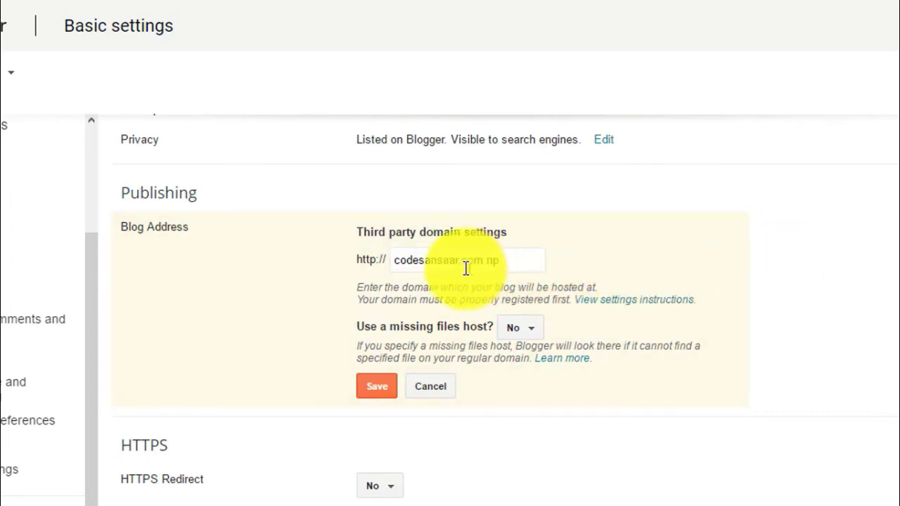
left_click(378, 394)
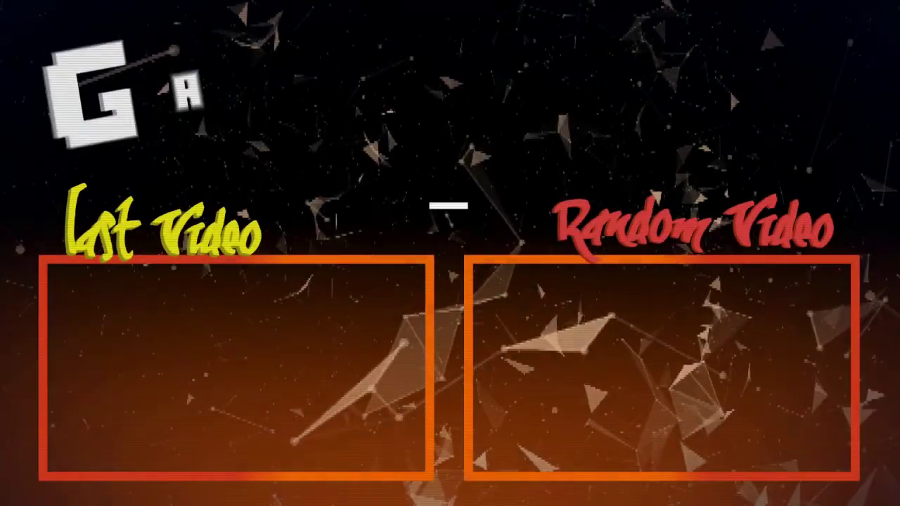